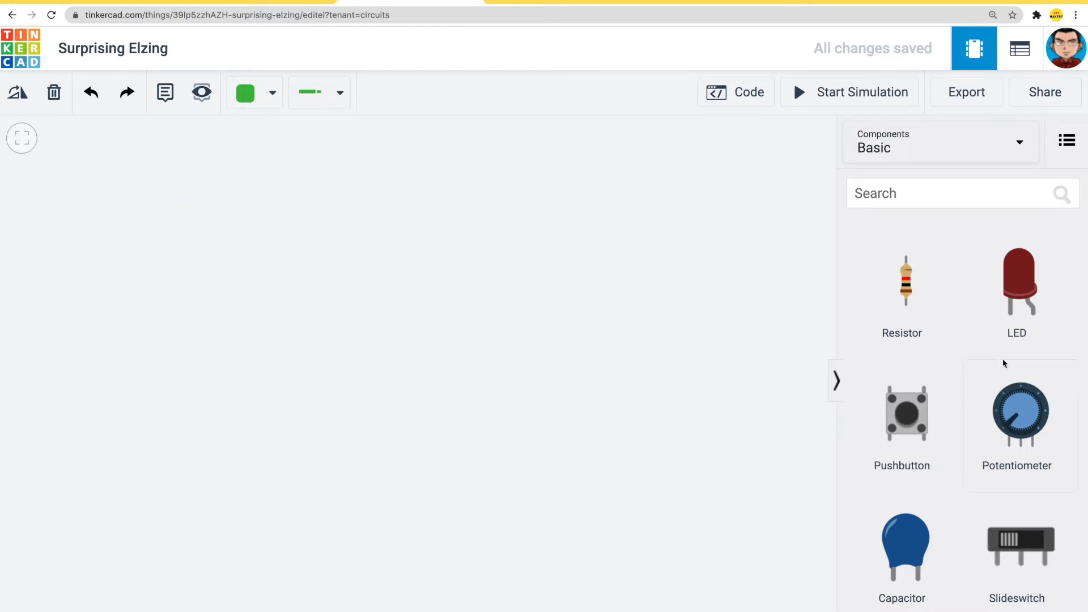
- Place a resistor from the basic components in the empty workspace and reposition it toward the workspace's left side
{"action": "scroll", "coordinate": [1004, 363], "scroll_direction": "down", "scroll_amount": 2}
{"action": "scroll", "coordinate": [1005, 364], "scroll_direction": "up", "scroll_amount": 2}
{"action": "left_click_drag", "start_coordinate": [911, 284], "coordinate": [337, 331]}
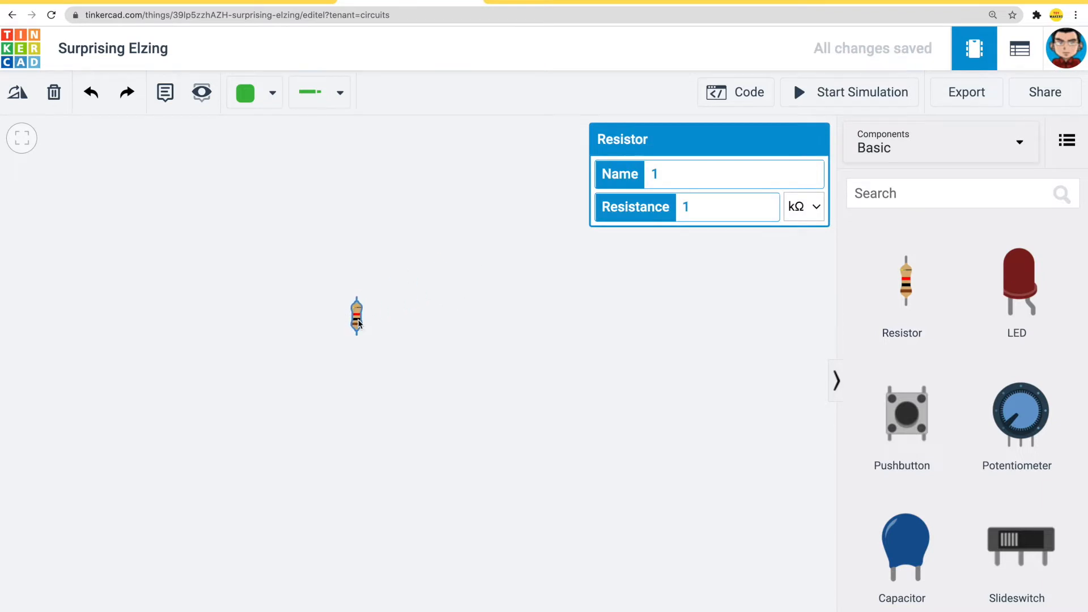
{"action": "left_click", "coordinate": [394, 335]}
{"action": "left_click", "coordinate": [335, 334]}
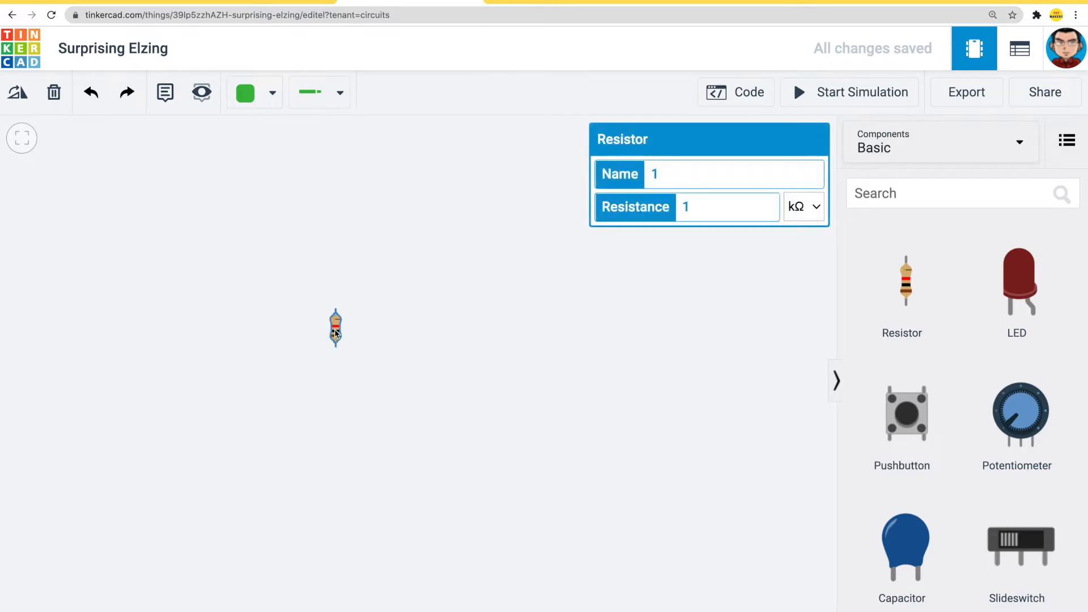
{"action": "scroll", "coordinate": [334, 330], "scroll_direction": "up", "scroll_amount": 4}
{"action": "left_click_drag", "start_coordinate": [315, 288], "coordinate": [393, 287]}
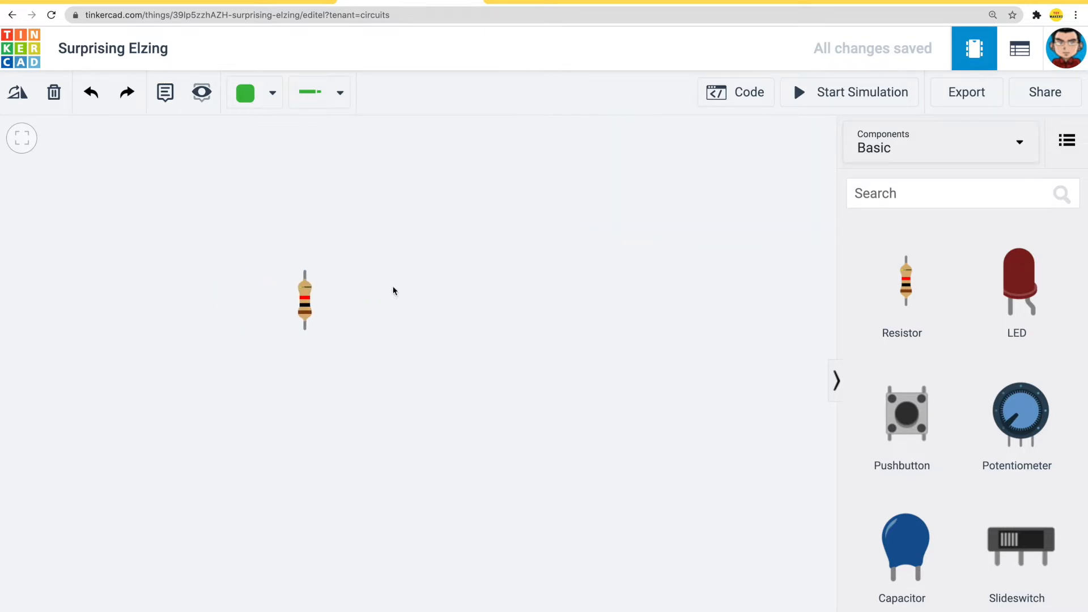
{"action": "scroll", "coordinate": [394, 291], "scroll_direction": "up", "scroll_amount": 2}
{"action": "left_click_drag", "start_coordinate": [209, 274], "coordinate": [216, 284]}
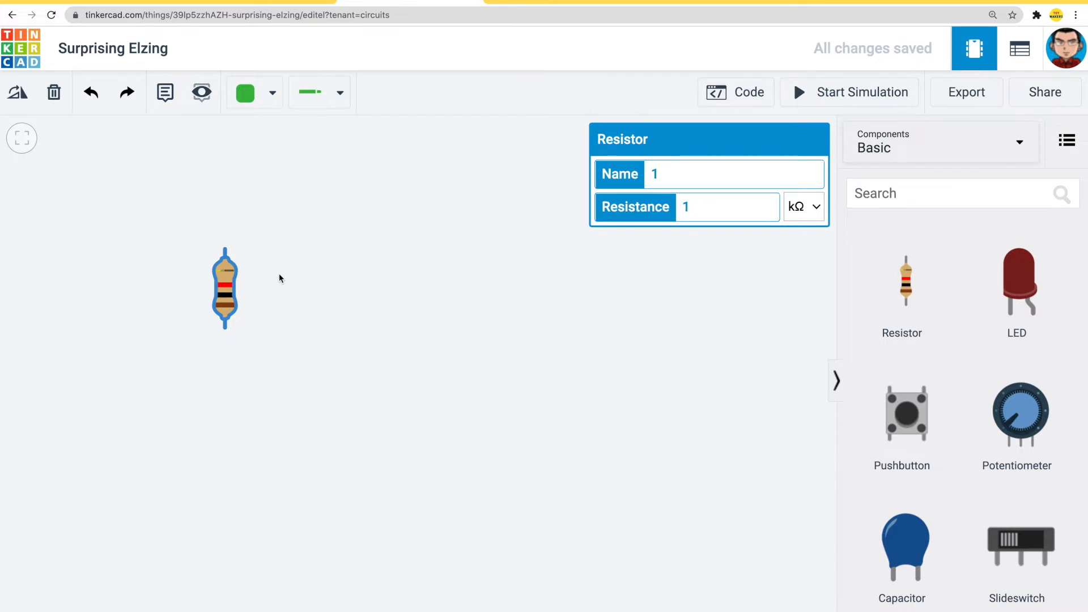
- Duplicate the resistor and align the copy level with the original on its right side
{"action": "key", "text": "ctrl+v"}
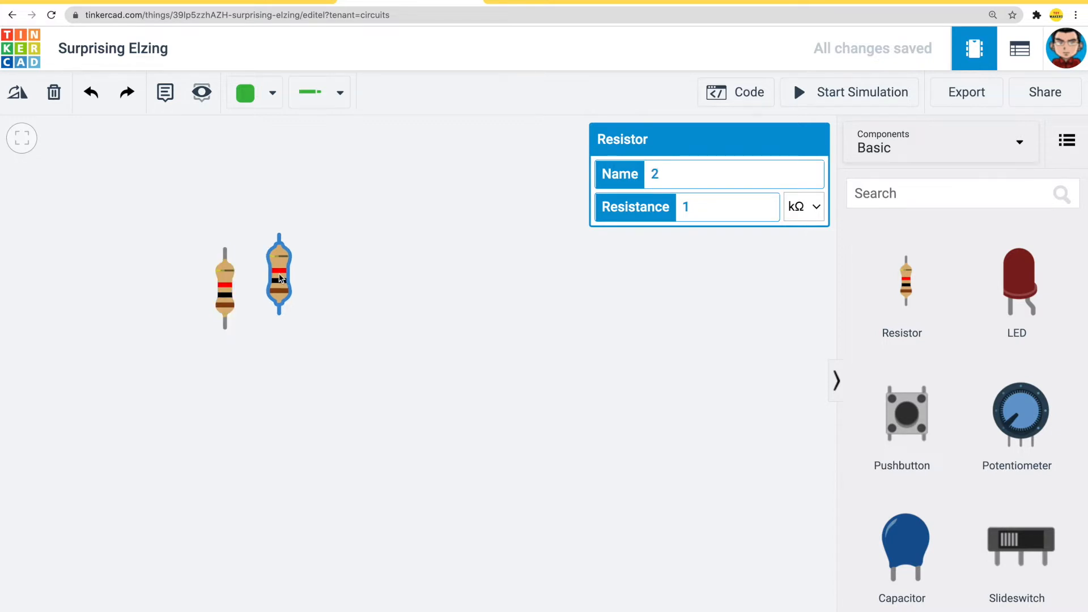
{"action": "mouse_move", "coordinate": [279, 278]}
{"action": "left_mouse_down"}
{"action": "mouse_move", "coordinate": [276, 296]}
{"action": "mouse_move", "coordinate": [288, 293]}
{"action": "left_mouse_up"}
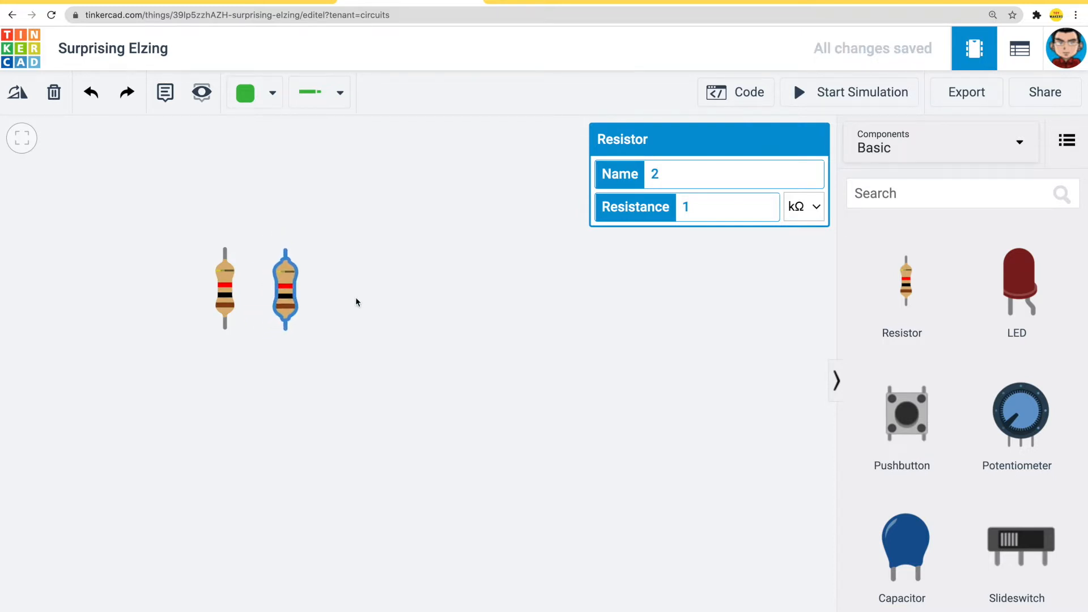
{"action": "left_click", "coordinate": [355, 297]}
- Add an LED and a pushbutton to the right of the two resistors, lined up in the same row
{"action": "left_click_drag", "start_coordinate": [1026, 274], "coordinate": [365, 323]}
{"action": "left_click_drag", "start_coordinate": [906, 414], "coordinate": [451, 292]}
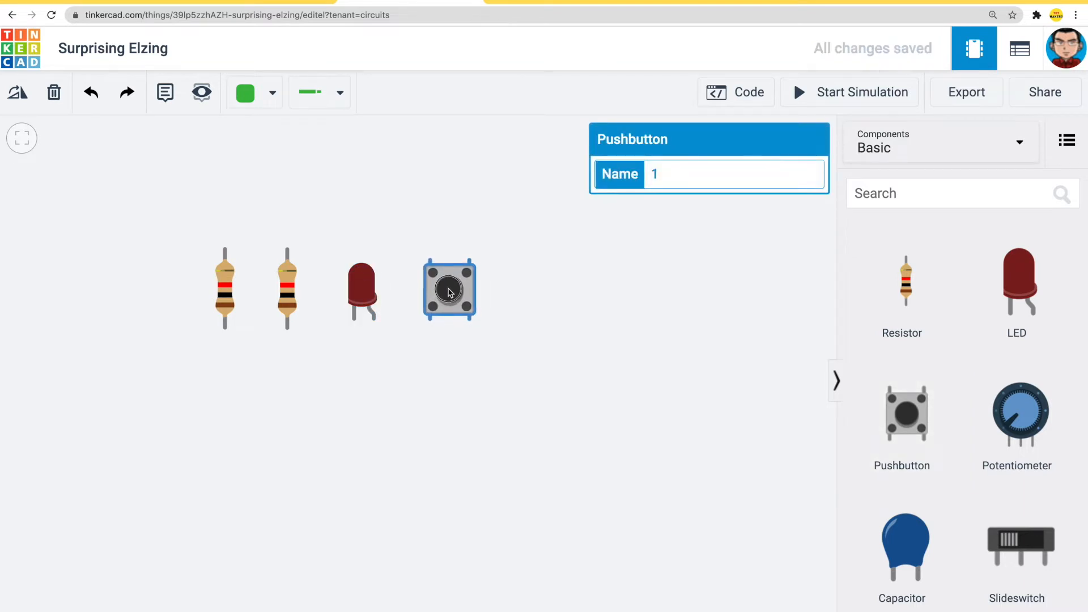
{"action": "left_click_drag", "start_coordinate": [370, 288], "coordinate": [368, 288]}
{"action": "left_click_drag", "start_coordinate": [406, 278], "coordinate": [423, 276]}
{"action": "left_click", "coordinate": [491, 211]}
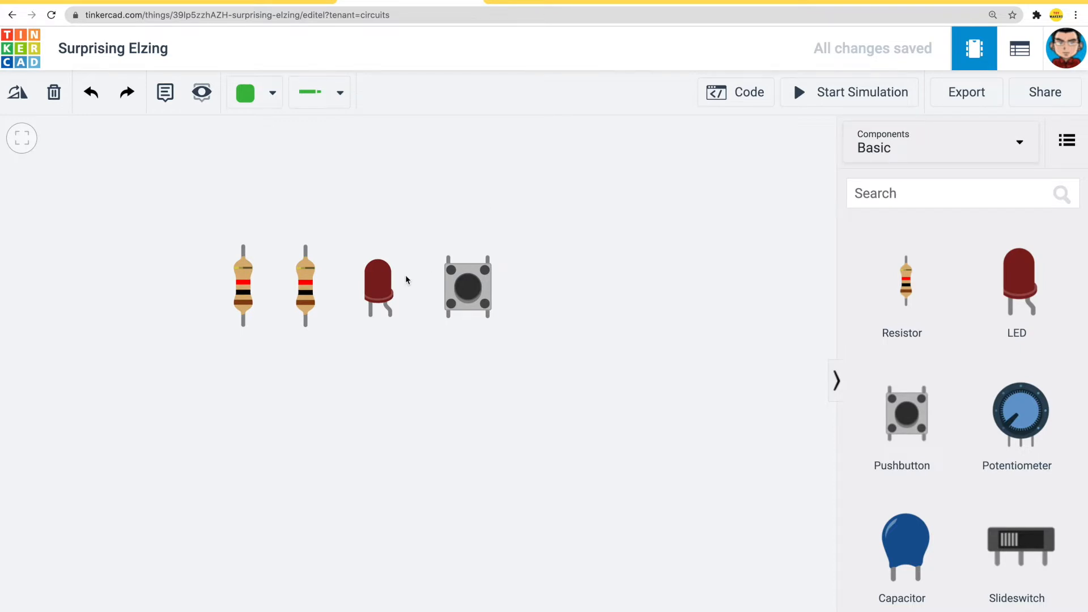
- Duplicate the right-hand resistor, the LED and the pushbutton together, placing the copies in a second row directly below the originals
{"action": "left_click", "coordinate": [381, 295]}
{"action": "left_click", "coordinate": [466, 294]}
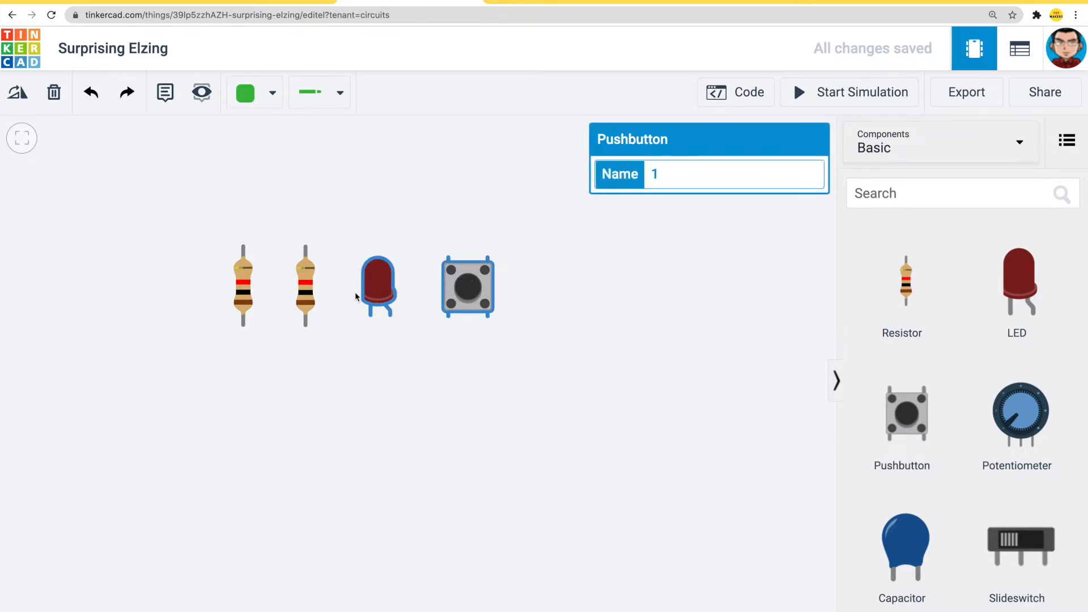
{"action": "left_click", "coordinate": [311, 293]}
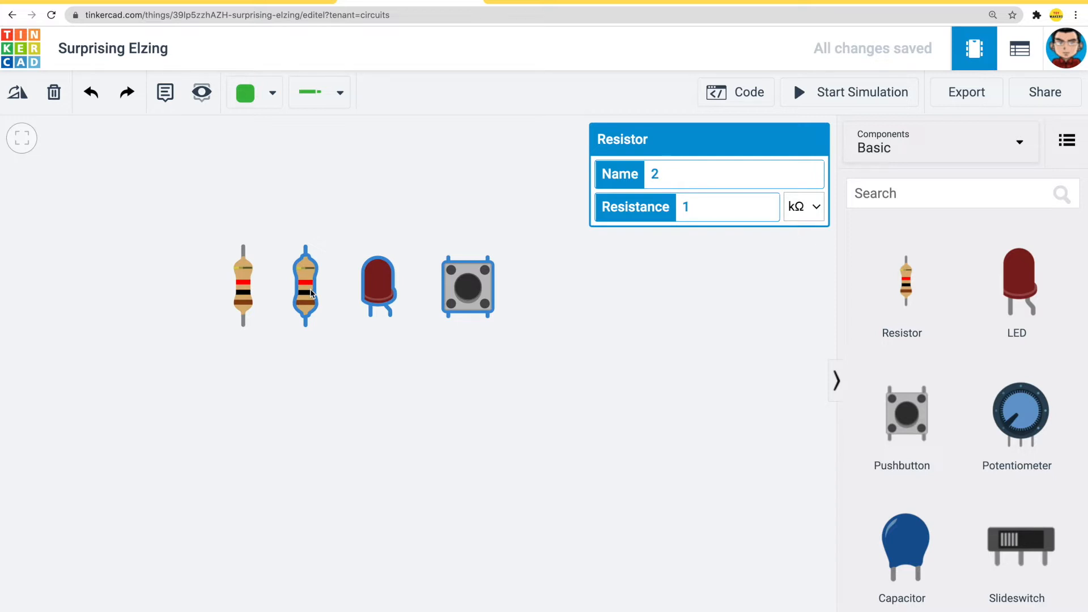
{"action": "key", "text": "super+v"}
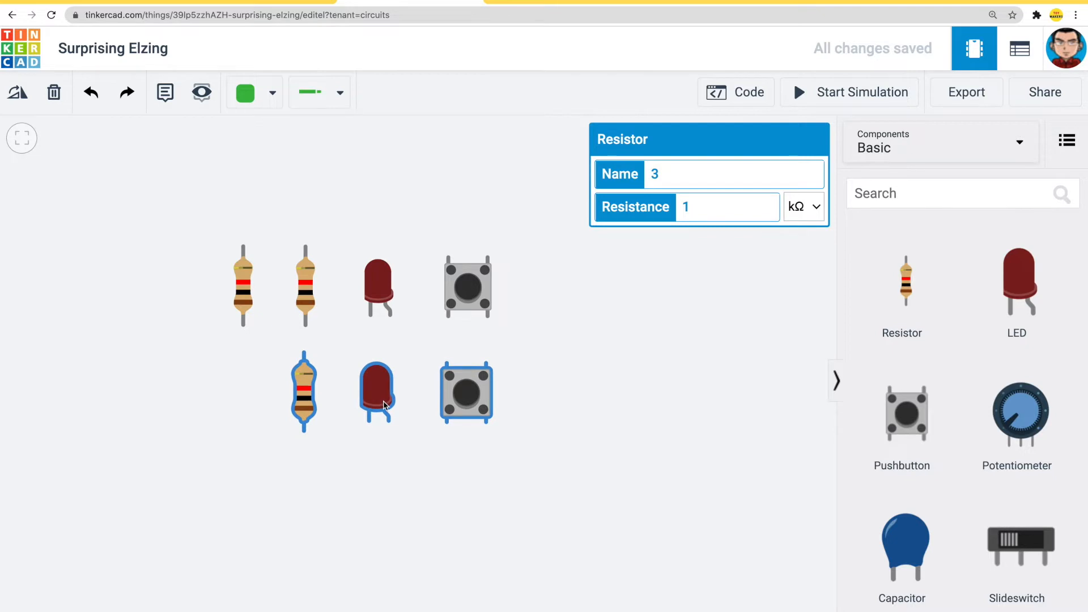
{"action": "left_click", "coordinate": [385, 406]}
{"action": "left_click", "coordinate": [553, 363]}
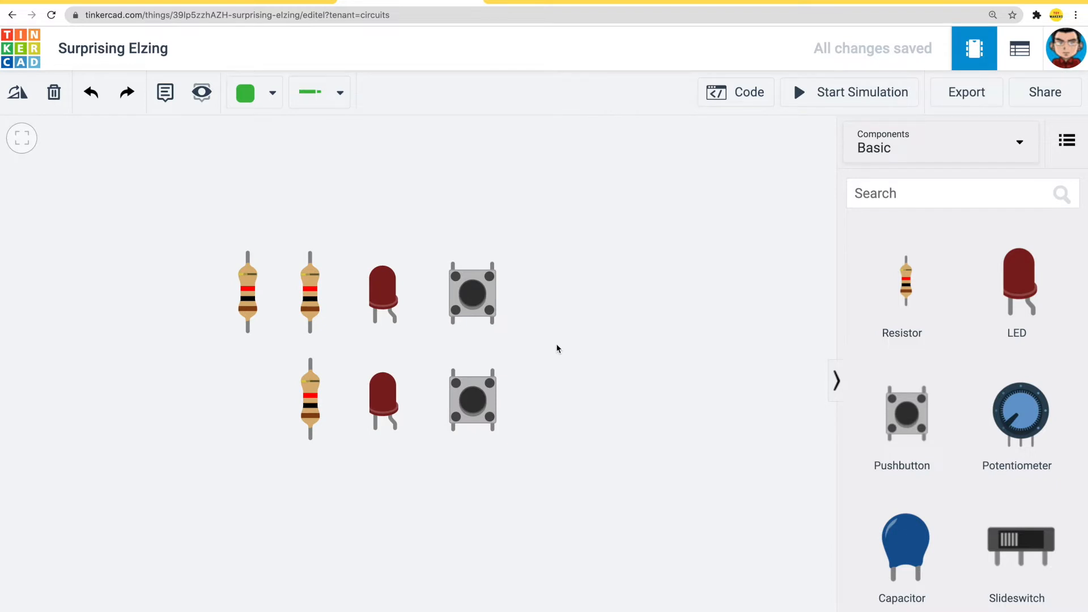
{"action": "key", "text": "ctrl+z"}
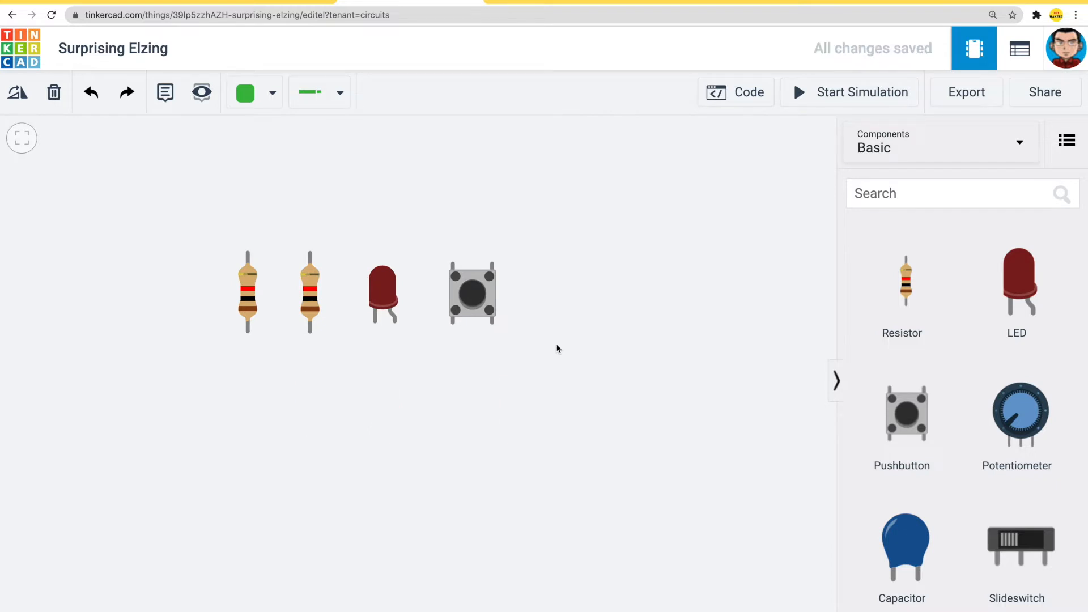
{"action": "left_click_drag", "start_coordinate": [513, 352], "coordinate": [544, 356]}
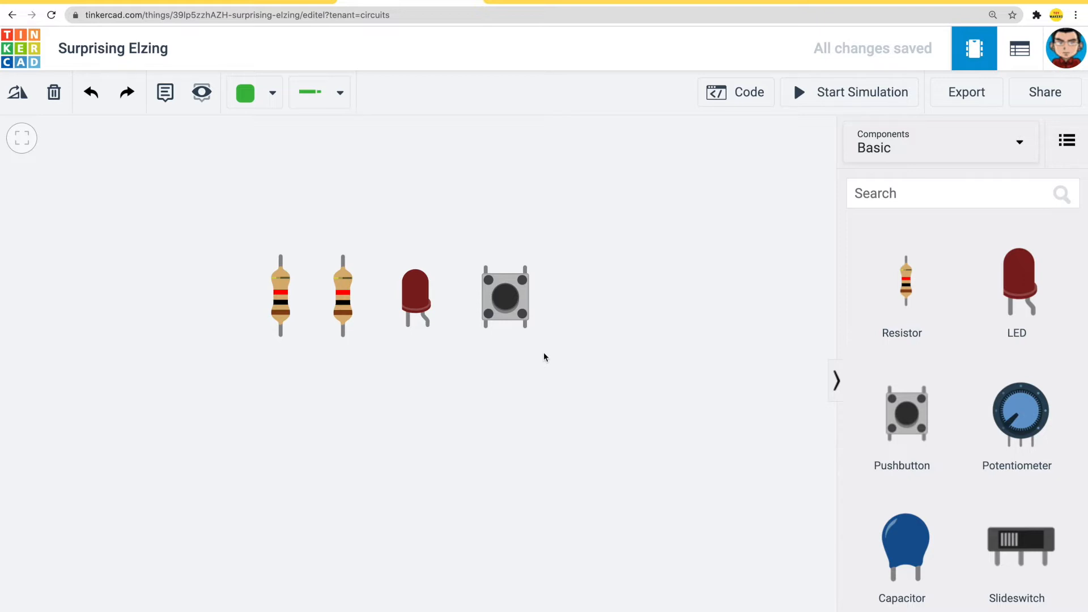
{"action": "key", "text": "ctrl+v"}
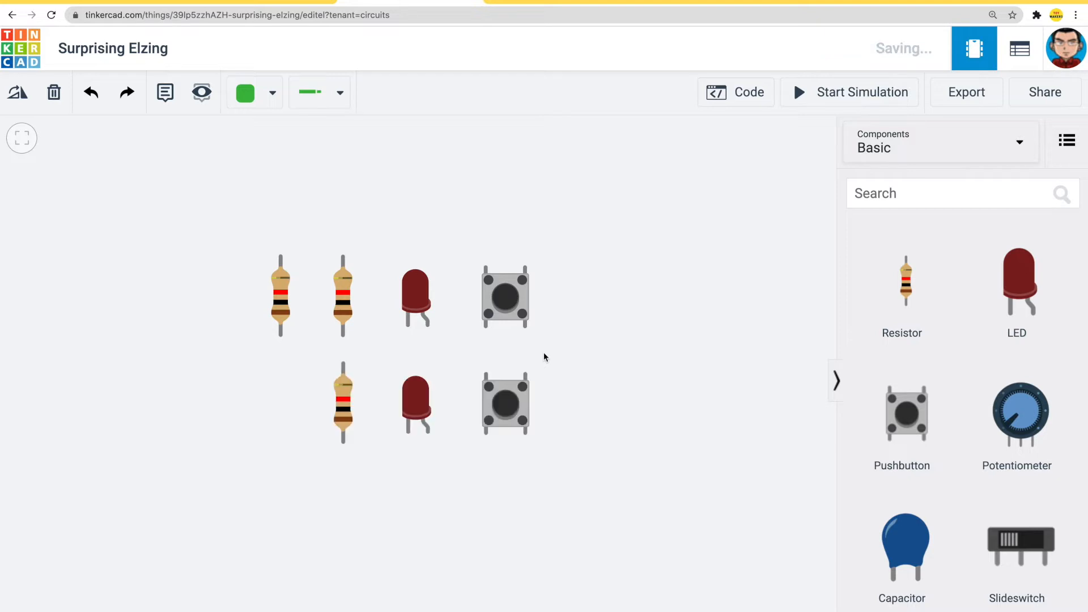
{"action": "left_click", "coordinate": [526, 356]}
{"action": "left_click_drag", "start_coordinate": [526, 356], "coordinate": [559, 331]}
- Add a small breadboard to the right of the components and move the upper pushbutton over its central gap, around rows 7 to 10
{"action": "left_click", "coordinate": [534, 288]}
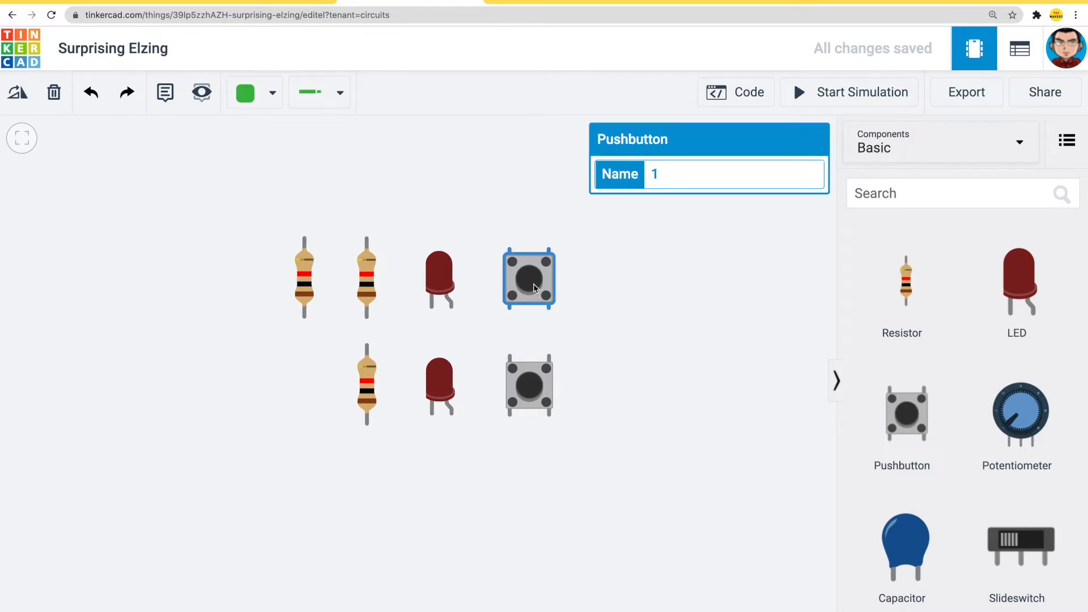
{"action": "mouse_move", "coordinate": [534, 287]}
{"action": "left_mouse_down"}
{"action": "mouse_move", "coordinate": [557, 257]}
{"action": "mouse_move", "coordinate": [596, 272]}
{"action": "mouse_move", "coordinate": [567, 297]}
{"action": "mouse_move", "coordinate": [519, 220]}
{"action": "mouse_move", "coordinate": [491, 288]}
{"action": "mouse_move", "coordinate": [531, 284]}
{"action": "left_mouse_up"}
{"action": "left_click_drag", "start_coordinate": [626, 331], "coordinate": [515, 344]}
{"action": "scroll", "coordinate": [988, 414], "scroll_direction": "down", "scroll_amount": 7}
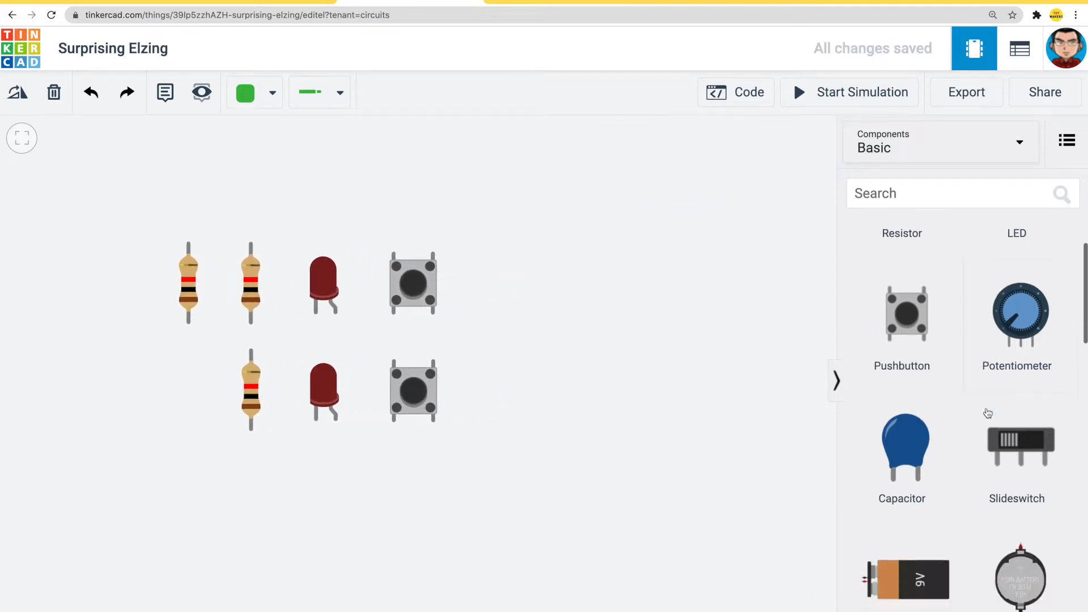
{"action": "left_click_drag", "start_coordinate": [1005, 410], "coordinate": [703, 363]}
{"action": "scroll", "coordinate": [460, 438], "scroll_direction": "down", "scroll_amount": 5}
{"action": "scroll", "coordinate": [460, 438], "scroll_direction": "up", "scroll_amount": 4}
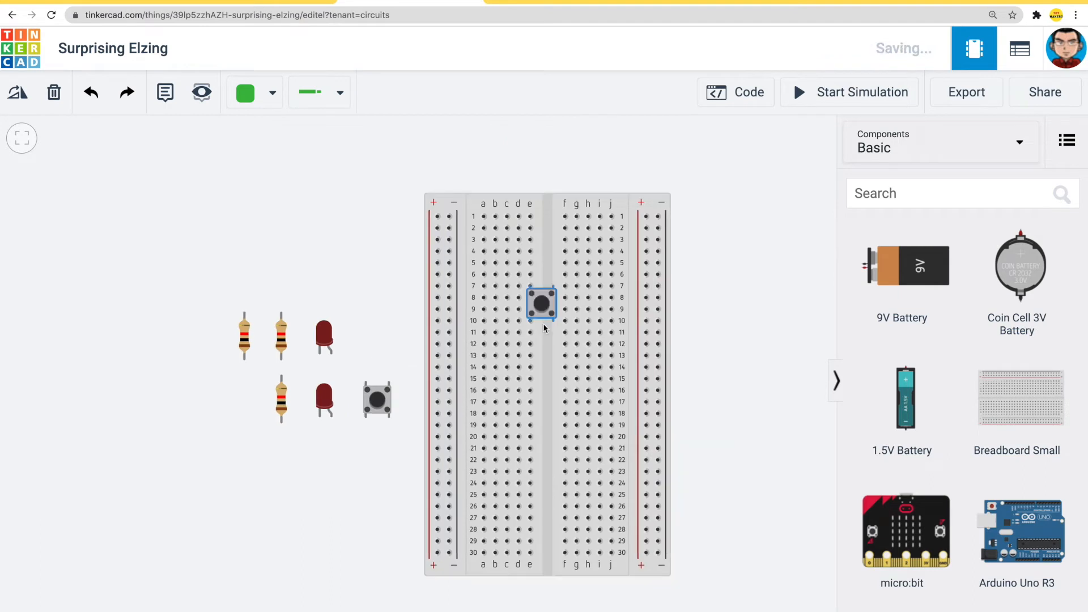
- Nudge the pushbutton in full grid increments off the breadboard into the free area above the top LED
{"action": "key", "text": "Down"}
{"action": "key", "text": "Down"}
{"action": "key", "text": "Down"}
{"action": "key", "text": "Down"}
{"action": "key", "text": "Down"}
{"action": "key", "text": "Left"}
{"action": "key", "text": "Left"}
{"action": "key", "text": "Left"}
{"action": "key", "text": "Left"}
{"action": "key", "text": "Left"}
{"action": "key", "text": "Left"}
{"action": "key", "text": "Left"}
{"action": "key", "text": "Left"}
{"action": "key", "text": "Left"}
{"action": "key", "text": "Left"}
{"action": "key", "text": "Left"}
{"action": "key", "text": "Left"}
{"action": "key", "text": "Left"}
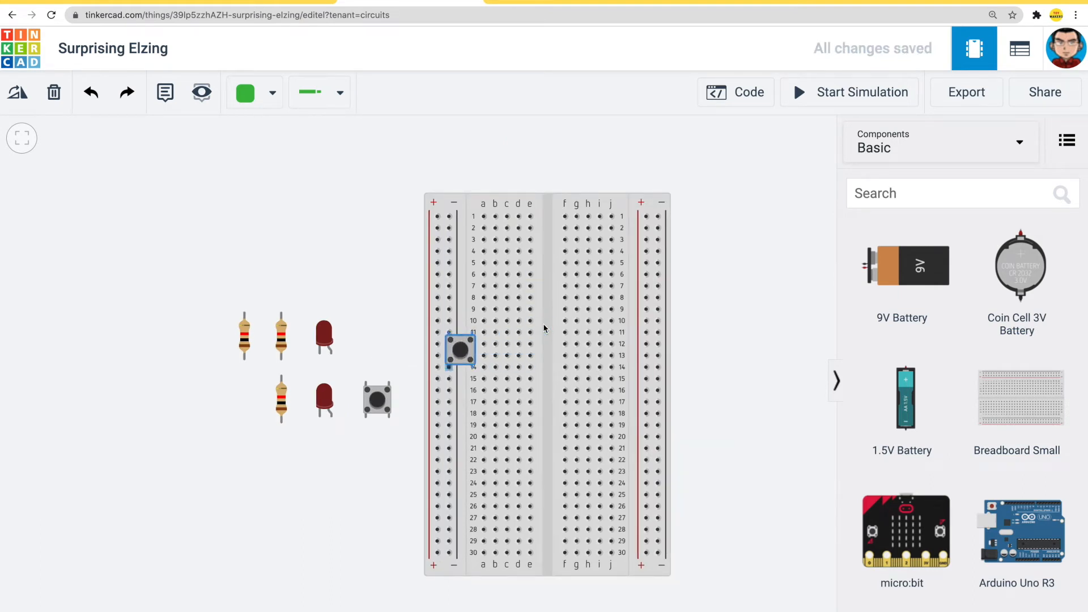
{"action": "key", "text": "Up"}
{"action": "key", "text": "Up"}
{"action": "key", "text": "Up"}
{"action": "key", "text": "Up"}
{"action": "key", "text": "Up"}
{"action": "key", "text": "Up"}
{"action": "key", "text": "Up"}
{"action": "key", "text": "Up"}
{"action": "key", "text": "Left"}
{"action": "key", "text": "Left"}
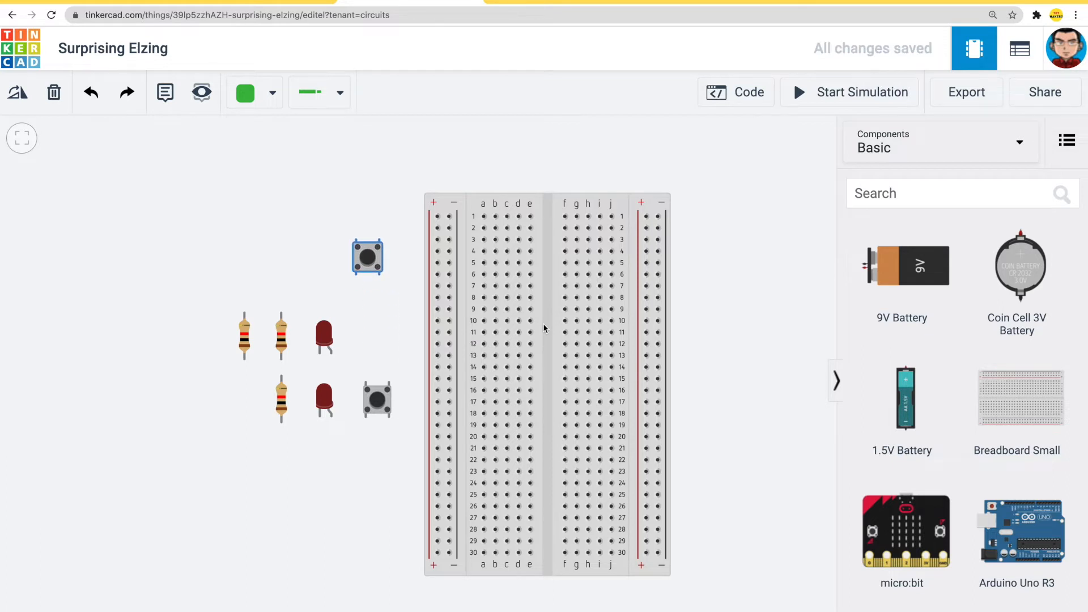
{"action": "key", "text": "Right"}
{"action": "key", "text": "Right"}
{"action": "key", "text": "Right"}
{"action": "key", "text": "Down"}
{"action": "key", "text": "Down"}
{"action": "key", "text": "Down"}
{"action": "key", "text": "Down"}
{"action": "key", "text": "Down"}
{"action": "key", "text": "Right"}
{"action": "key", "text": "Right"}
{"action": "key", "text": "Right"}
{"action": "key", "text": "Right"}
{"action": "key", "text": "Up"}
{"action": "key", "text": "Up"}
{"action": "key", "text": "Up"}
{"action": "key", "text": "Up"}
{"action": "key", "text": "Left"}
{"action": "key", "text": "Left"}
{"action": "key", "text": "Down"}
{"action": "key", "text": "Down"}
- Nudge the pushbutton back and forth horizontally in full grid increments, ending one hole spacing right of its starting position
{"action": "scroll", "coordinate": [543, 323], "scroll_direction": "down", "scroll_amount": 1}
{"action": "scroll", "coordinate": [544, 323], "scroll_direction": "up", "scroll_amount": 4}
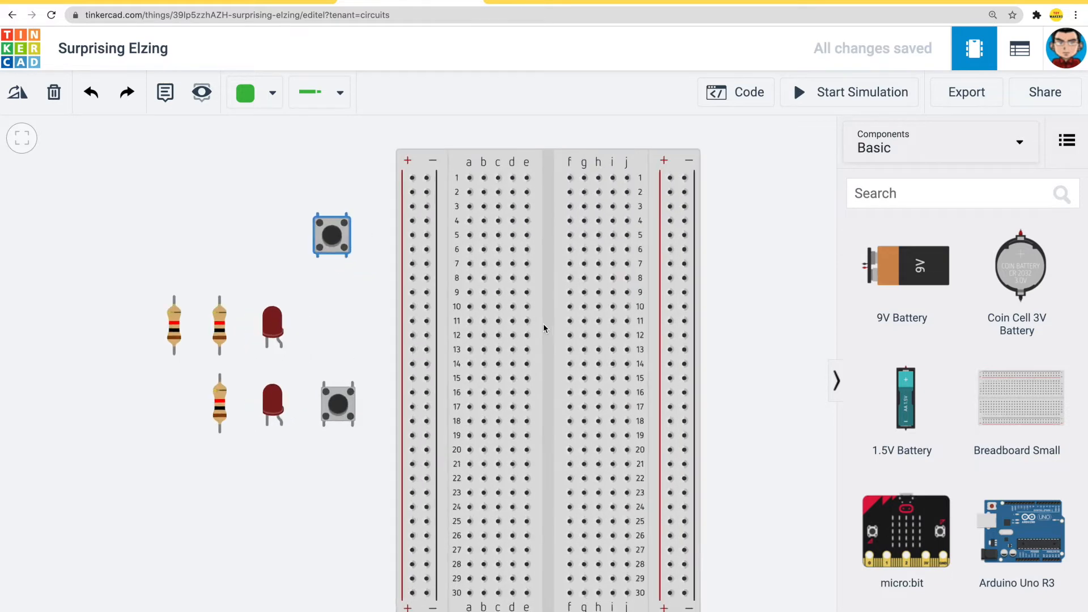
{"action": "left_click_drag", "start_coordinate": [312, 298], "coordinate": [423, 426]}
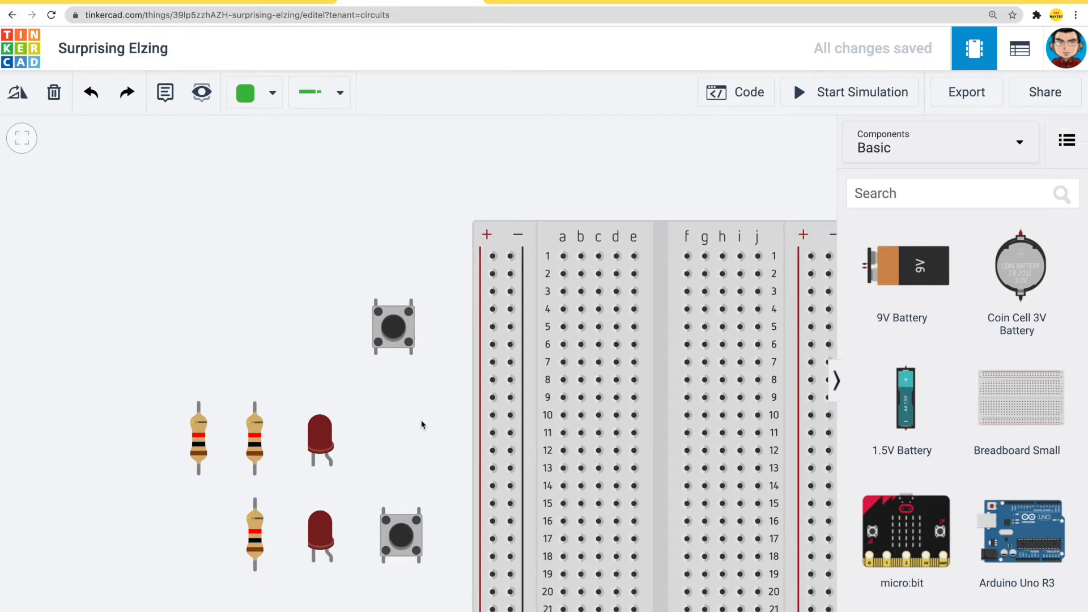
{"action": "scroll", "coordinate": [423, 425], "scroll_direction": "up", "scroll_amount": 4}
{"action": "left_click_drag", "start_coordinate": [343, 426], "coordinate": [394, 438]}
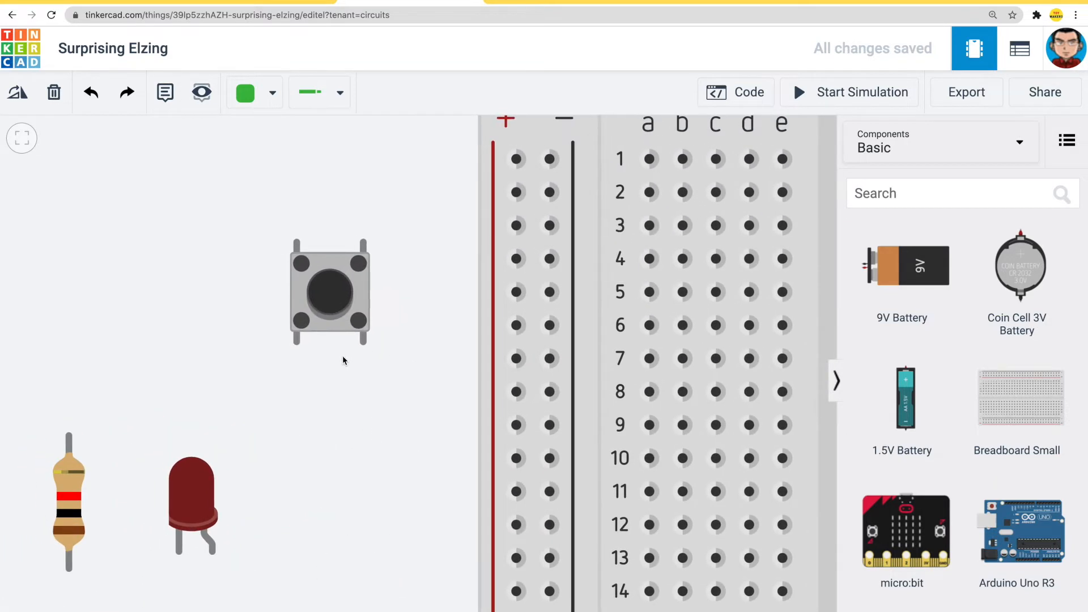
{"action": "left_click", "coordinate": [331, 305]}
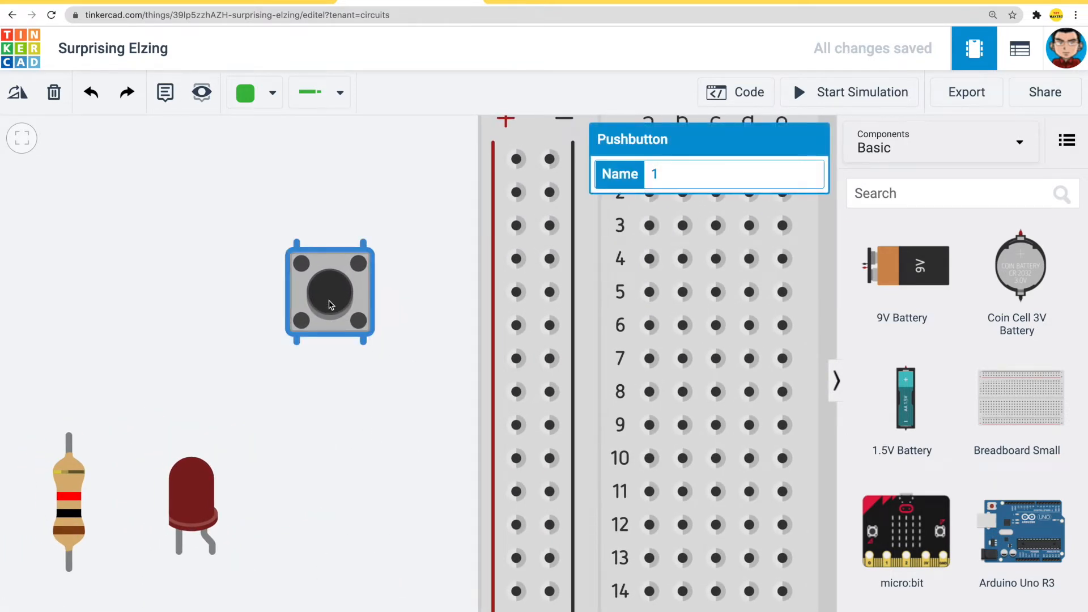
{"action": "key", "text": "Left"}
{"action": "key", "text": "Left"}
{"action": "key", "text": "Right"}
{"action": "key", "text": "Right"}
{"action": "key", "text": "Right"}
{"action": "key", "text": "Right"}
{"action": "key", "text": "Left"}
{"action": "key", "text": "Left"}
{"action": "key", "text": "Left"}
{"action": "key", "text": "Left"}
{"action": "key", "text": "Left"}
{"action": "key", "text": "Left"}
{"action": "key", "text": "Left"}
{"action": "key", "text": "Right"}
{"action": "key", "text": "Right"}
{"action": "key", "text": "Right"}
{"action": "key", "text": "Right"}
{"action": "key", "text": "Right"}
{"action": "key", "text": "Right"}
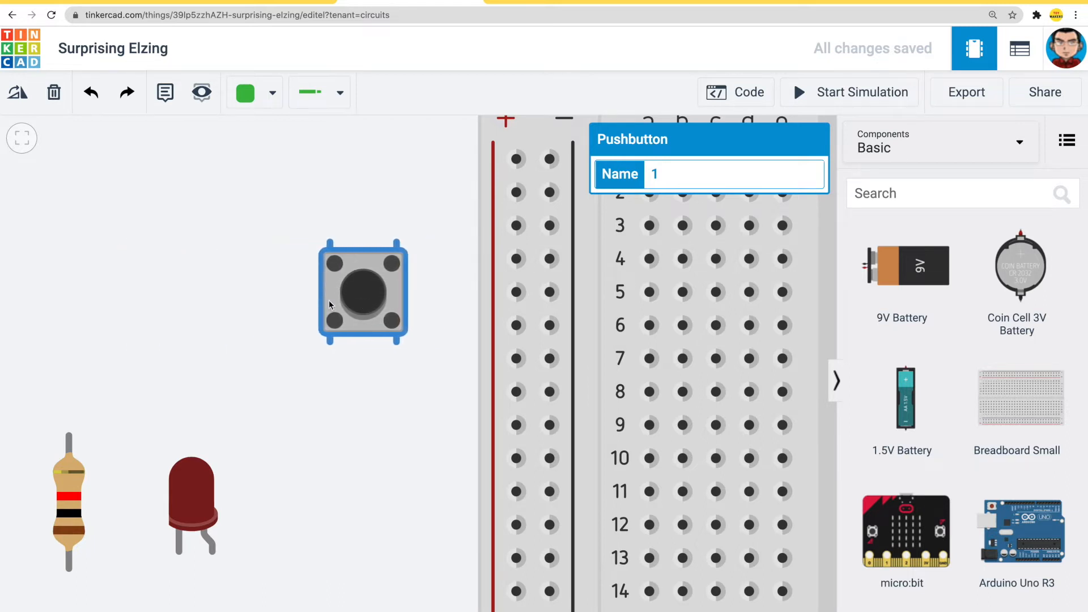
- Nudge the pushbutton in fine increments around the free area, ending slightly more than one hole spacing left and slightly lower
{"action": "key", "text": "shift+Left"}
{"action": "key", "text": "shift+Left"}
{"action": "key", "text": "shift+Left"}
{"action": "key", "text": "shift+Left"}
{"action": "key", "text": "shift+Left"}
{"action": "key", "text": "shift+Left"}
{"action": "key", "text": "shift+Left"}
{"action": "key", "text": "shift+Left"}
{"action": "key", "text": "shift+Left"}
{"action": "key", "text": "shift+Left"}
{"action": "key", "text": "shift+Left"}
{"action": "key", "text": "shift+Left"}
{"action": "key", "text": "shift+Left"}
{"action": "key", "text": "shift+Left"}
{"action": "key", "text": "shift+Left"}
{"action": "key", "text": "shift+Left"}
{"action": "key", "text": "shift+Left"}
{"action": "key", "text": "shift+Left"}
{"action": "key", "text": "shift+Left"}
{"action": "key", "text": "shift+Left"}
{"action": "key", "text": "shift+Left"}
{"action": "key", "text": "shift+Left"}
{"action": "key", "text": "shift+Left"}
{"action": "key", "text": "shift+Left"}
{"action": "key", "text": "shift+Left"}
{"action": "key", "text": "shift+Up"}
{"action": "key", "text": "shift+Up"}
{"action": "key", "text": "shift+Up"}
{"action": "key", "text": "shift+Up"}
{"action": "key", "text": "shift+Up"}
{"action": "key", "text": "shift+Right"}
{"action": "key", "text": "shift+Right"}
{"action": "key", "text": "shift+Right"}
{"action": "key", "text": "shift+Right"}
{"action": "key", "text": "shift+Right"}
{"action": "key", "text": "shift+Right"}
{"action": "key", "text": "shift+Right"}
{"action": "key", "text": "shift+Down"}
{"action": "key", "text": "shift+Down"}
{"action": "key", "text": "shift+Down"}
{"action": "key", "text": "shift+Right"}
{"action": "key", "text": "shift+Right"}
{"action": "key", "text": "shift+Right"}
{"action": "key", "text": "shift+Right"}
{"action": "key", "text": "shift+Right"}
{"action": "key", "text": "shift+Right"}
{"action": "key", "text": "shift+Down"}
{"action": "key", "text": "shift+Down"}
{"action": "key", "text": "shift+Down"}
{"action": "key", "text": "shift+Down"}
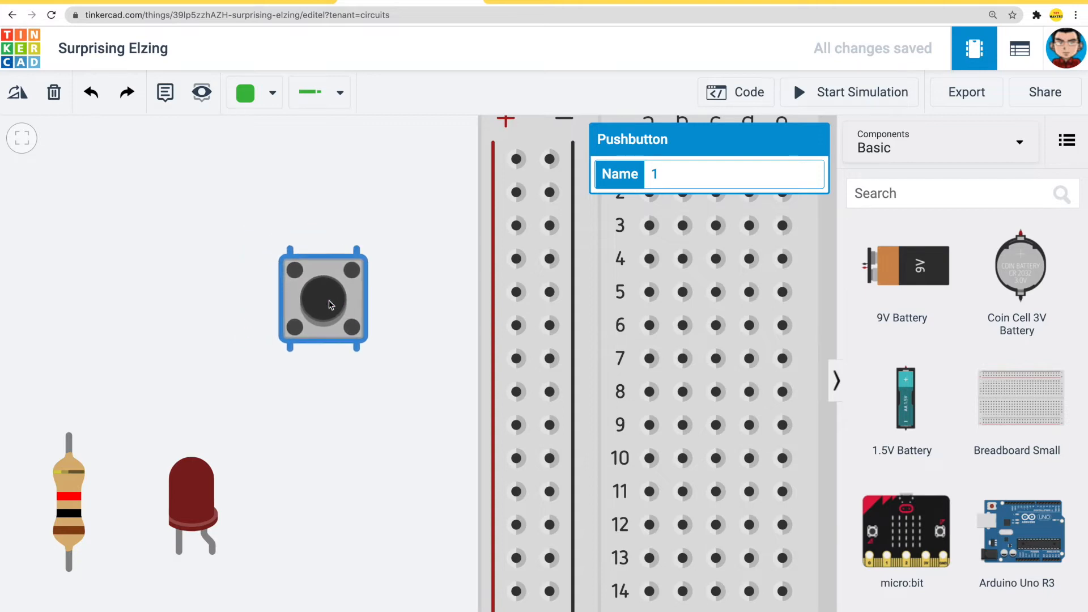
- Nudge the upper pushbutton right in fine increments by about a third of a hole spacing, and deselect it
{"action": "key", "text": "shift+Right"}
{"action": "key", "text": "shift+Right"}
{"action": "key", "text": "shift+Right"}
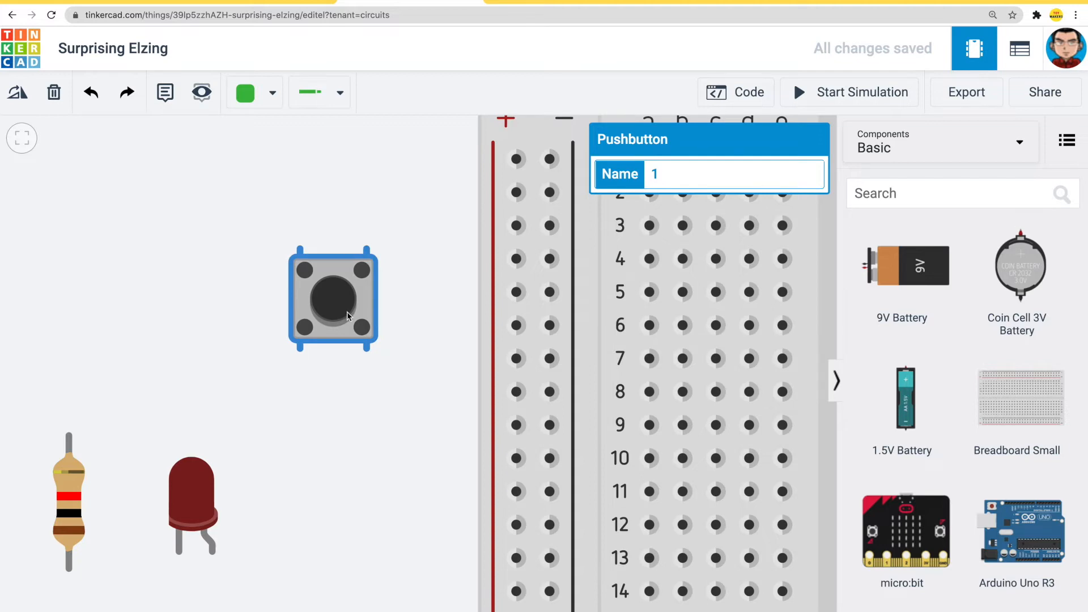
{"action": "left_click", "coordinate": [356, 414]}
- Draw four straight green wires across the breadboard from column a to column j in rows 1 to 4
{"action": "key", "text": "f"}
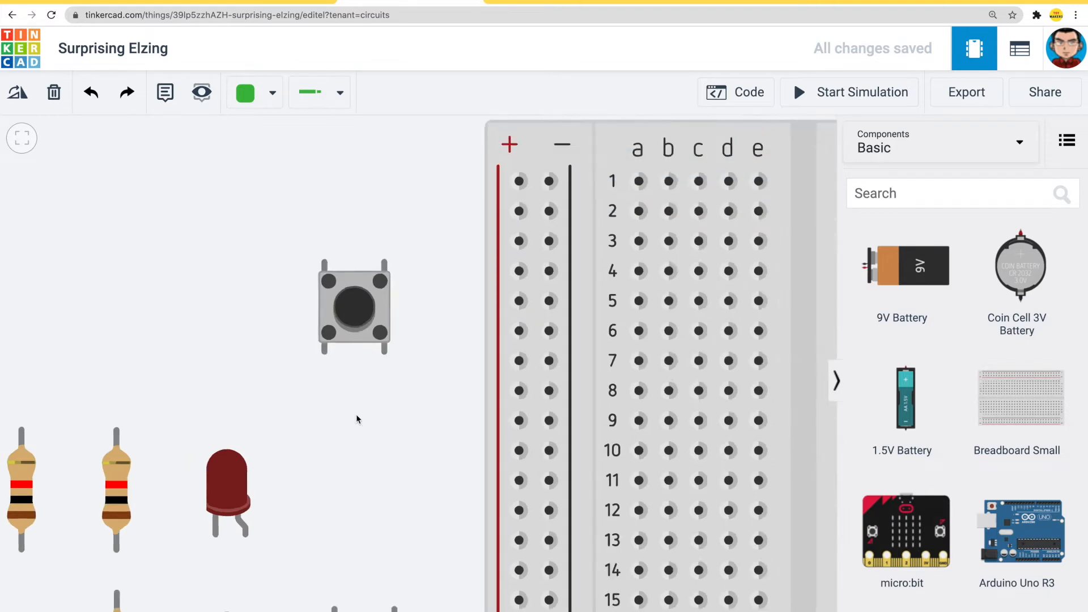
{"action": "left_click_drag", "start_coordinate": [396, 437], "coordinate": [253, 389]}
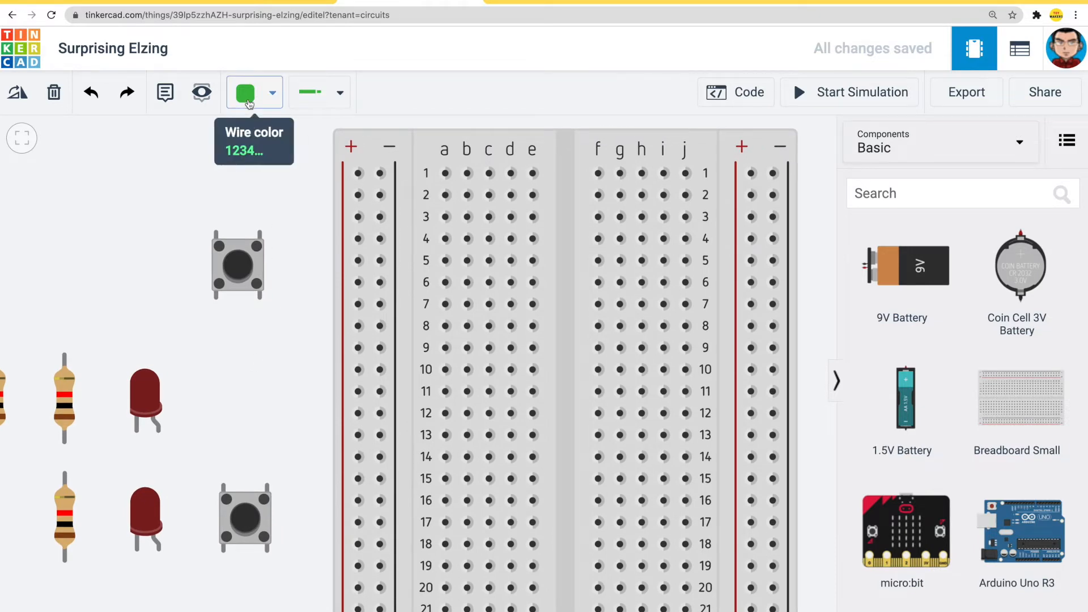
{"action": "left_click", "coordinate": [446, 173]}
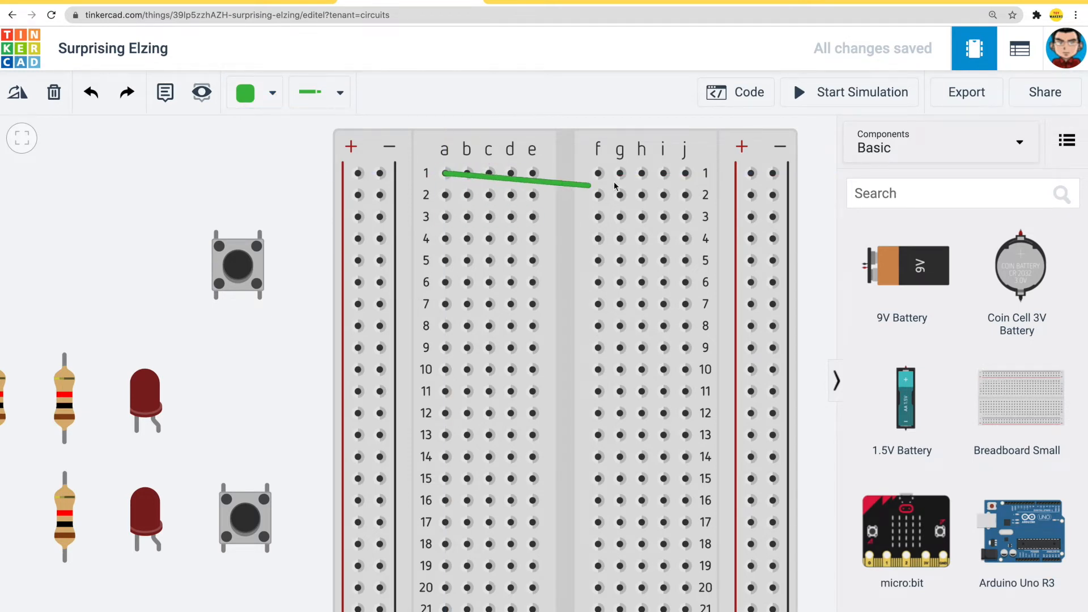
{"action": "left_click", "coordinate": [686, 173]}
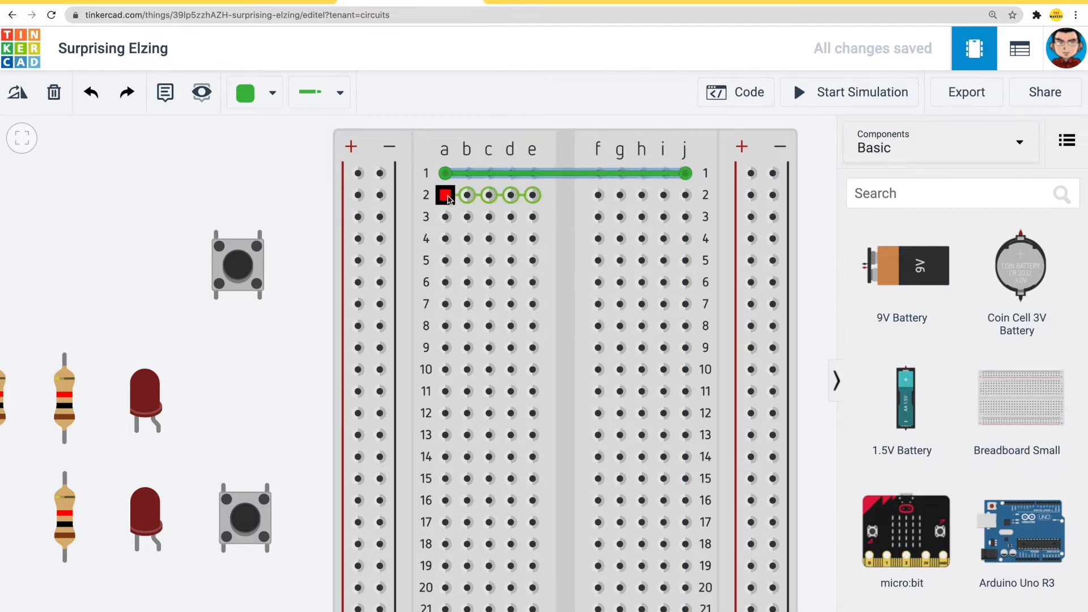
{"action": "left_click", "coordinate": [445, 196]}
{"action": "left_click", "coordinate": [685, 195]}
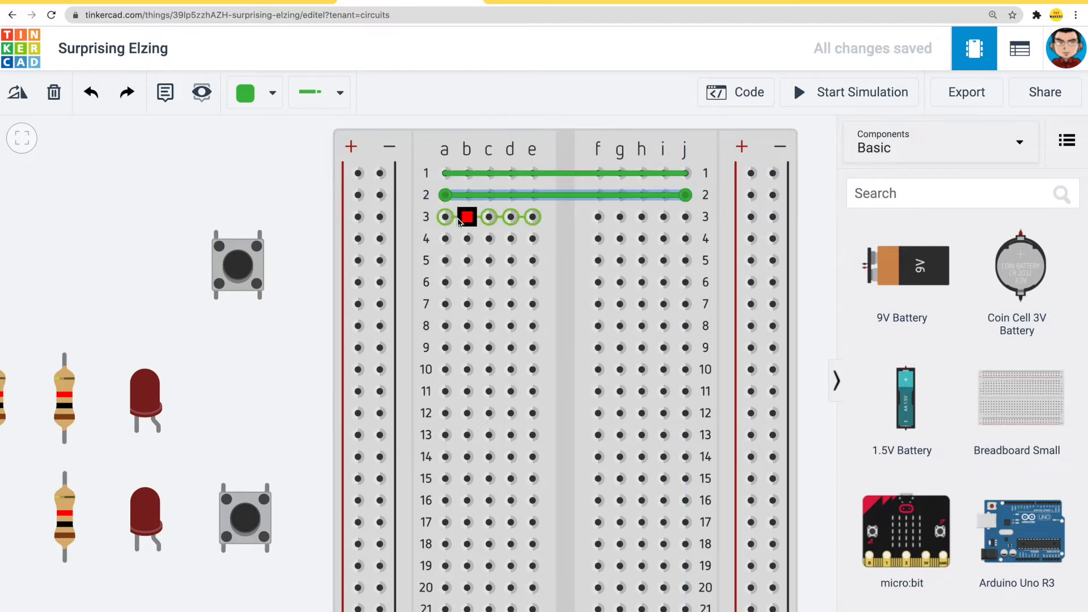
{"action": "left_click", "coordinate": [446, 217]}
{"action": "left_click", "coordinate": [686, 216]}
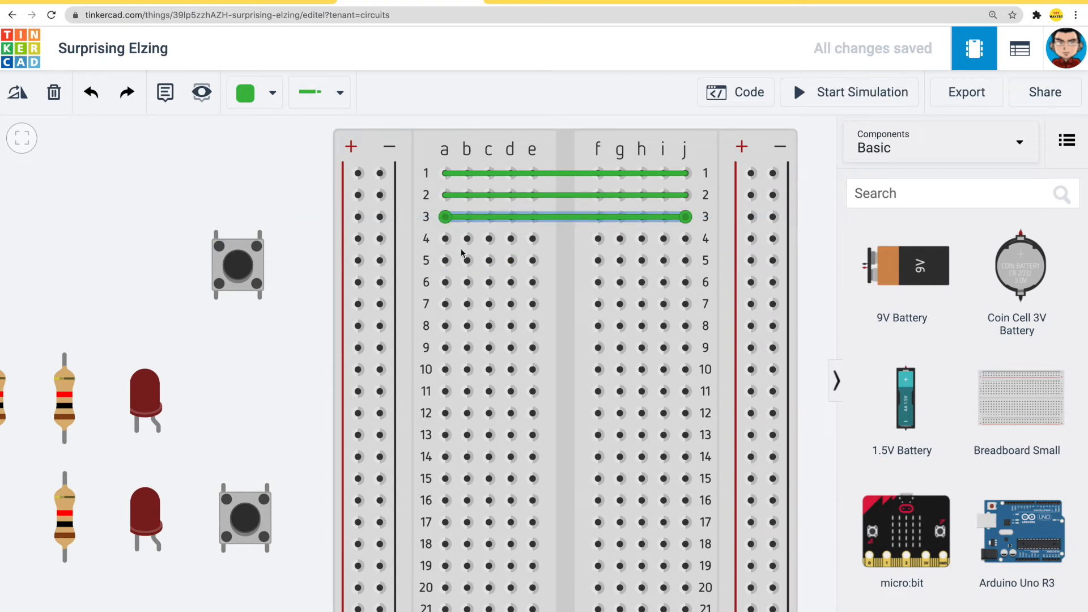
{"action": "left_click", "coordinate": [446, 239]}
{"action": "left_click", "coordinate": [686, 239]}
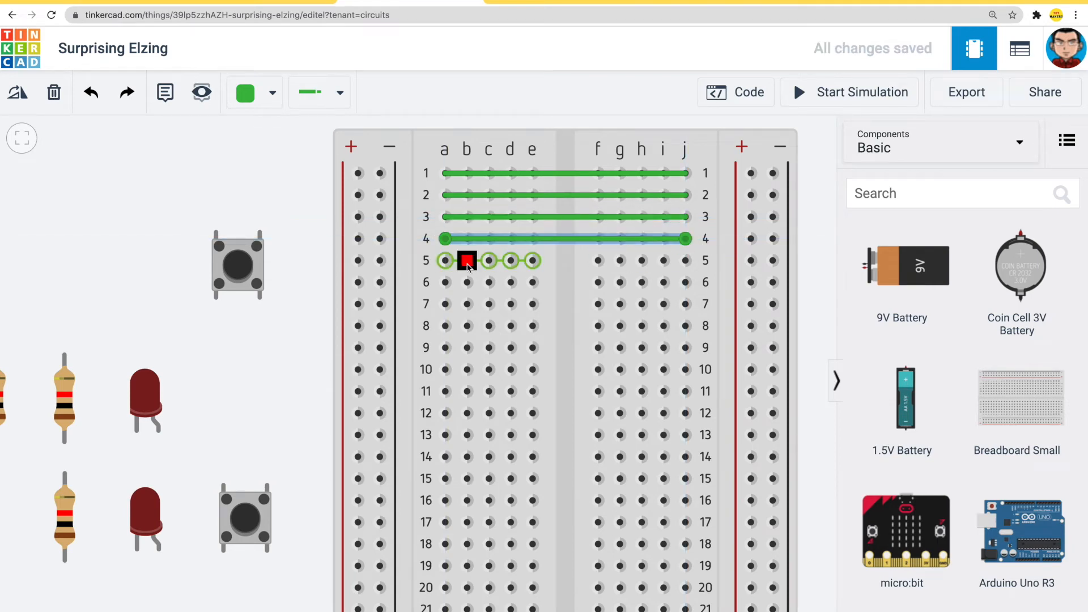
- Add five more straight green wires from column a to column j in rows 5 to 9
{"action": "left_click", "coordinate": [446, 260]}
{"action": "left_click", "coordinate": [685, 260]}
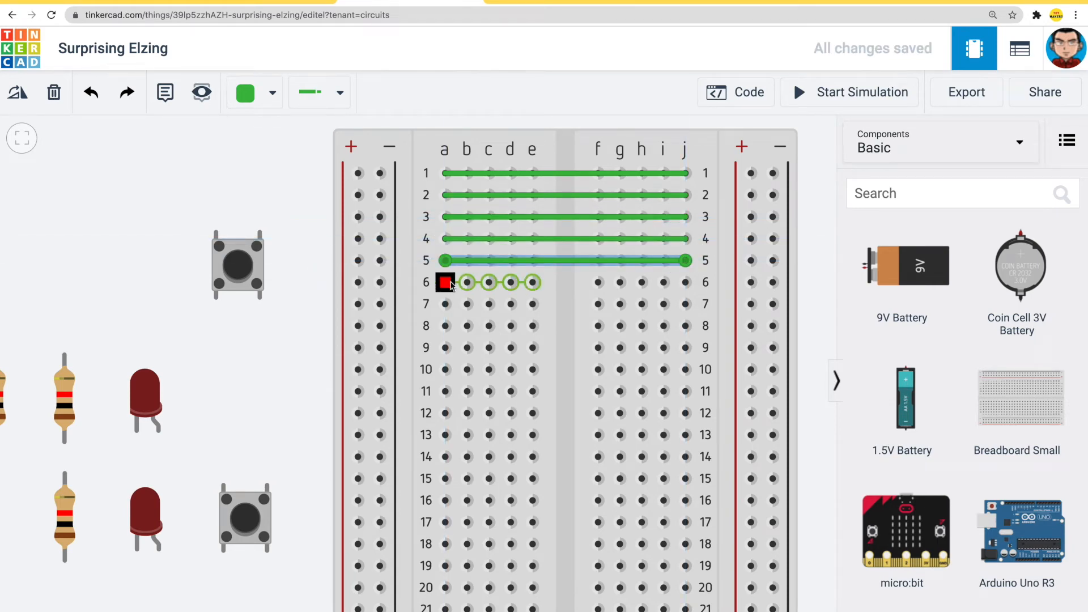
{"action": "left_click", "coordinate": [446, 282]}
{"action": "left_click", "coordinate": [685, 283]}
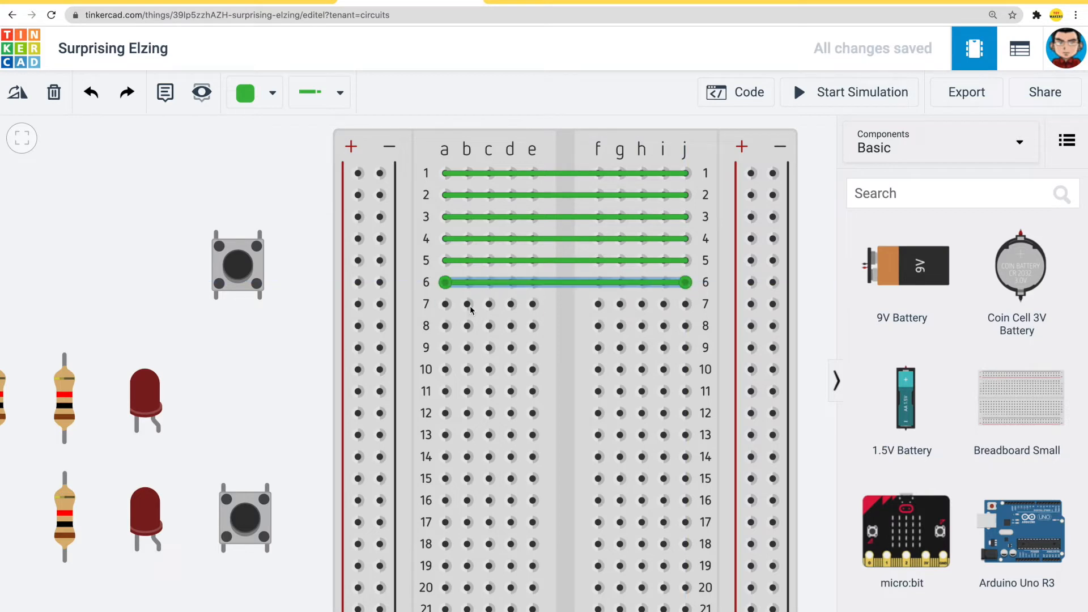
{"action": "left_click", "coordinate": [447, 306]}
{"action": "left_click", "coordinate": [687, 305]}
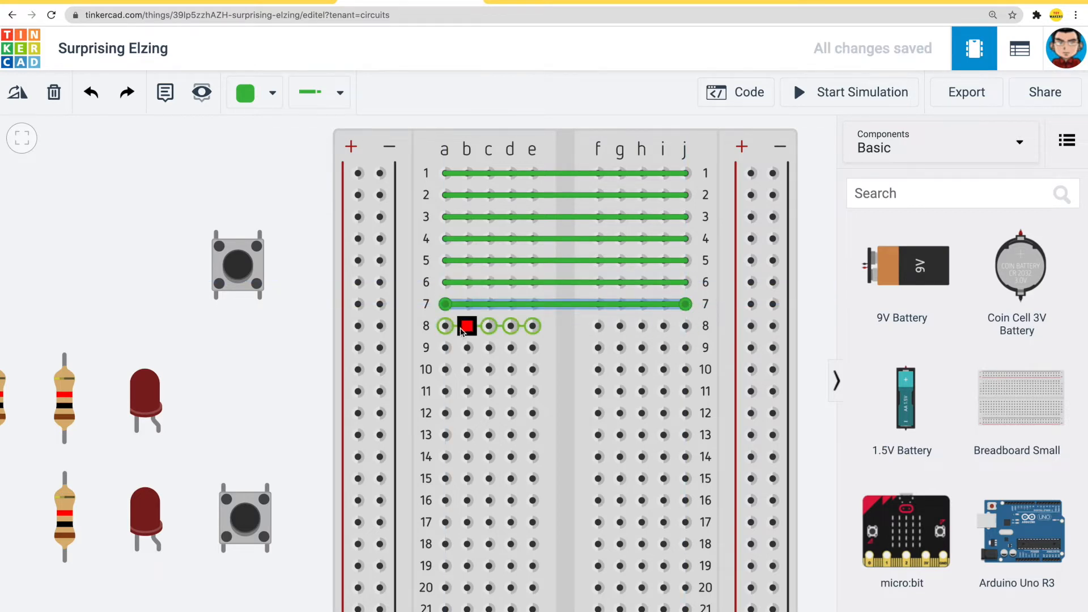
{"action": "left_click", "coordinate": [445, 326]}
{"action": "left_click", "coordinate": [686, 327]}
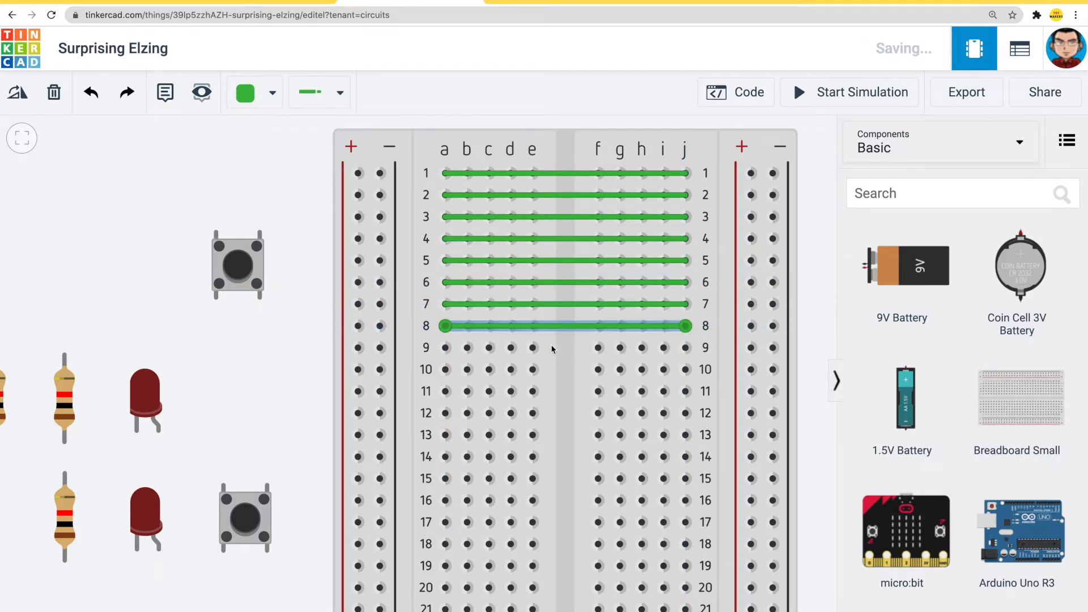
{"action": "left_click", "coordinate": [445, 347]}
{"action": "left_click", "coordinate": [687, 348]}
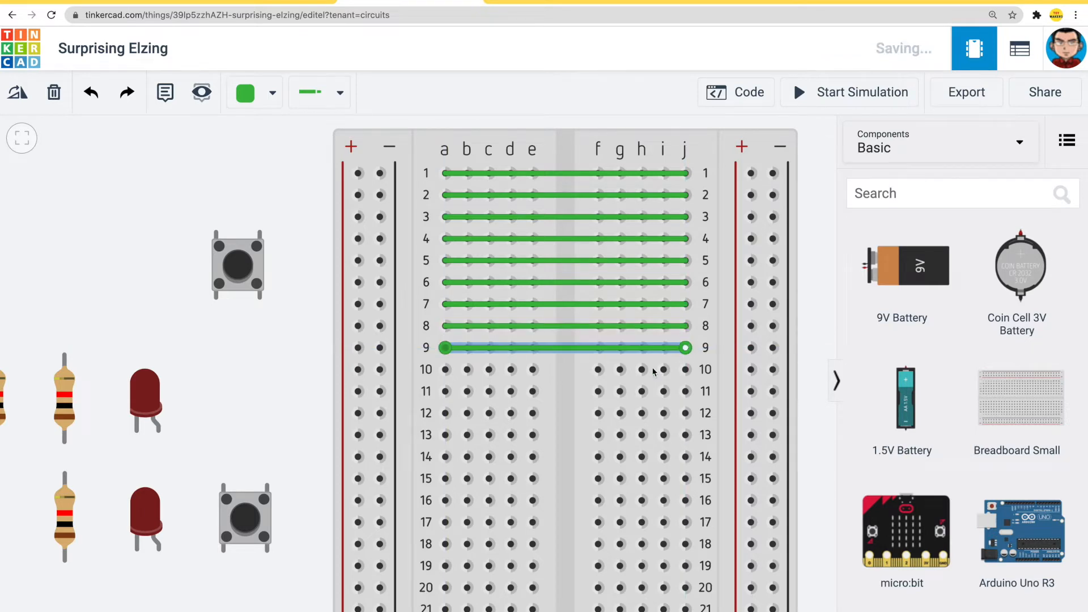
- Recolour the wires in rows 1 to 4 black, red, orange and yellow respectively
{"action": "left_click", "coordinate": [515, 176]}
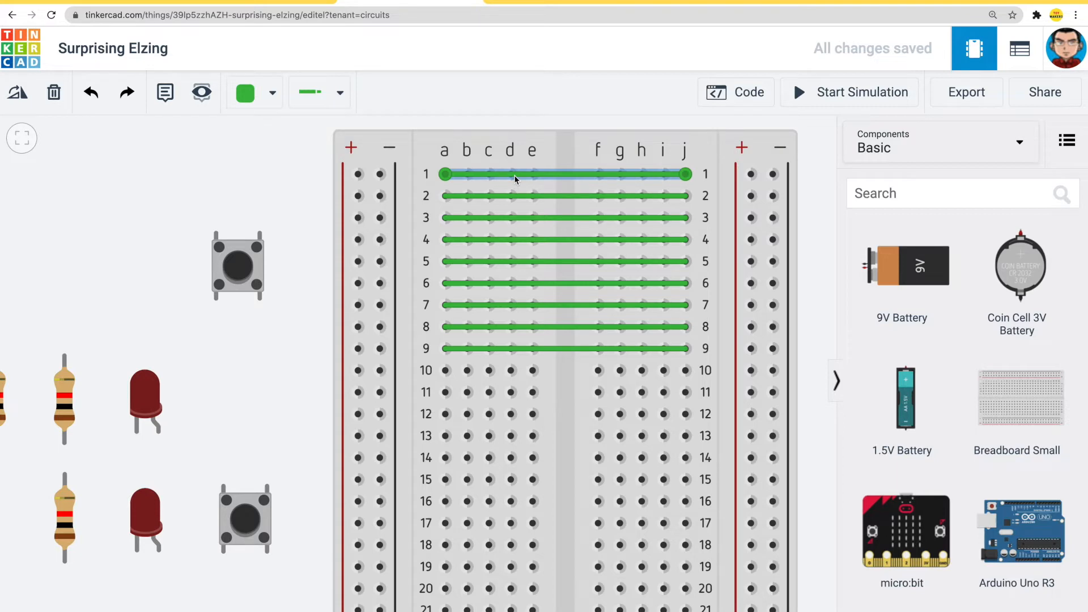
{"action": "key", "text": "0"}
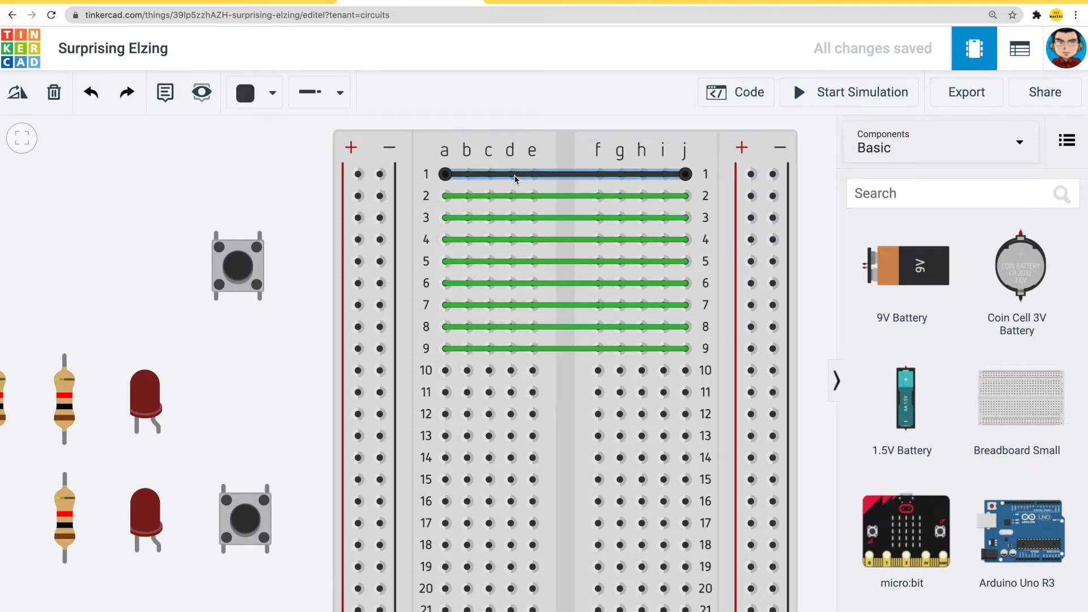
{"action": "left_click", "coordinate": [509, 197]}
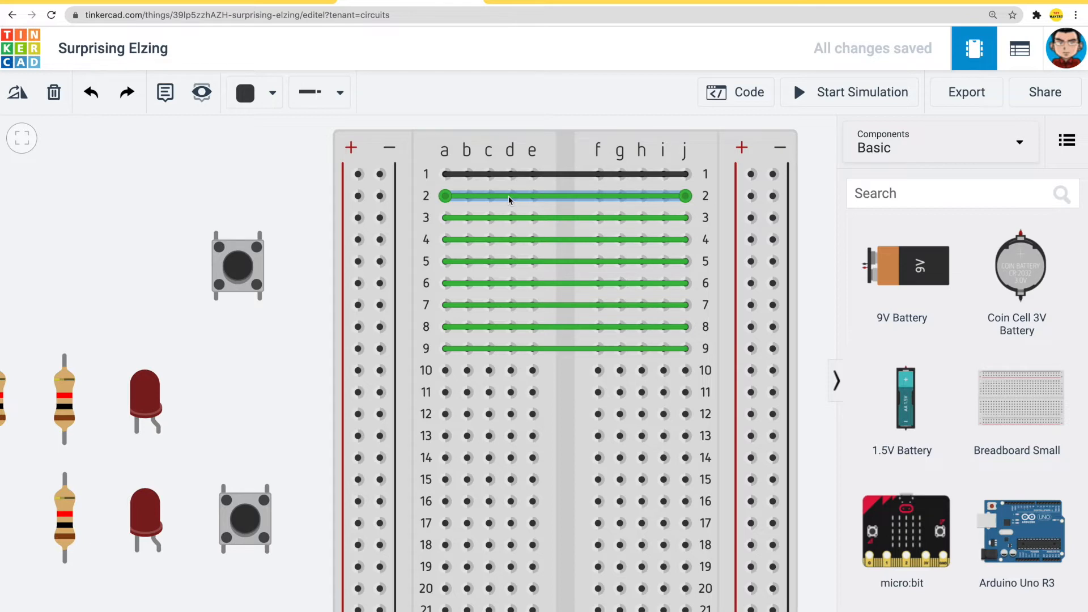
{"action": "key", "text": "2"}
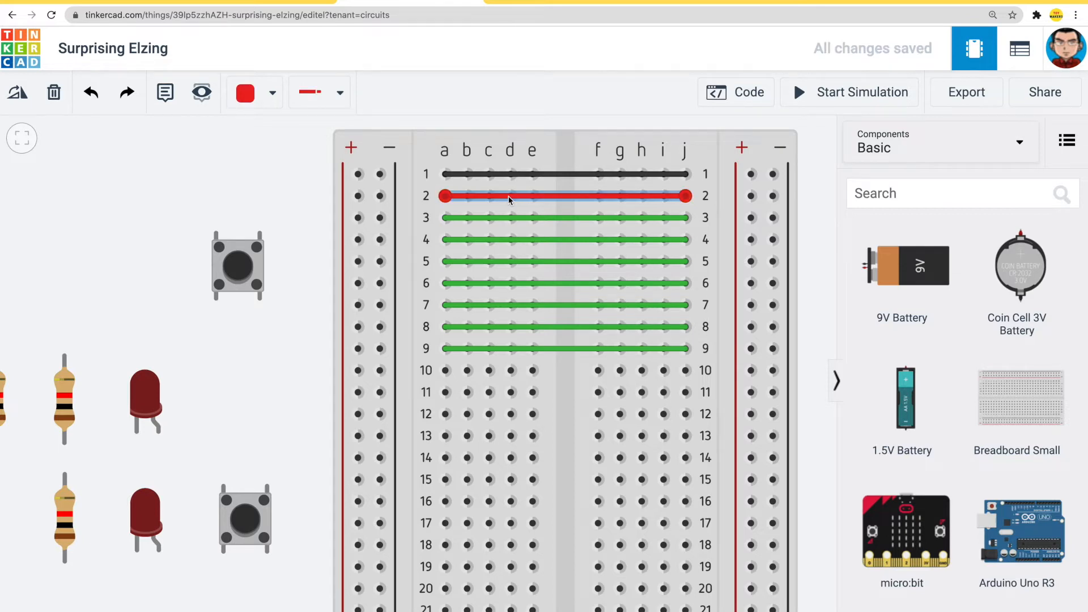
{"action": "left_click", "coordinate": [509, 218]}
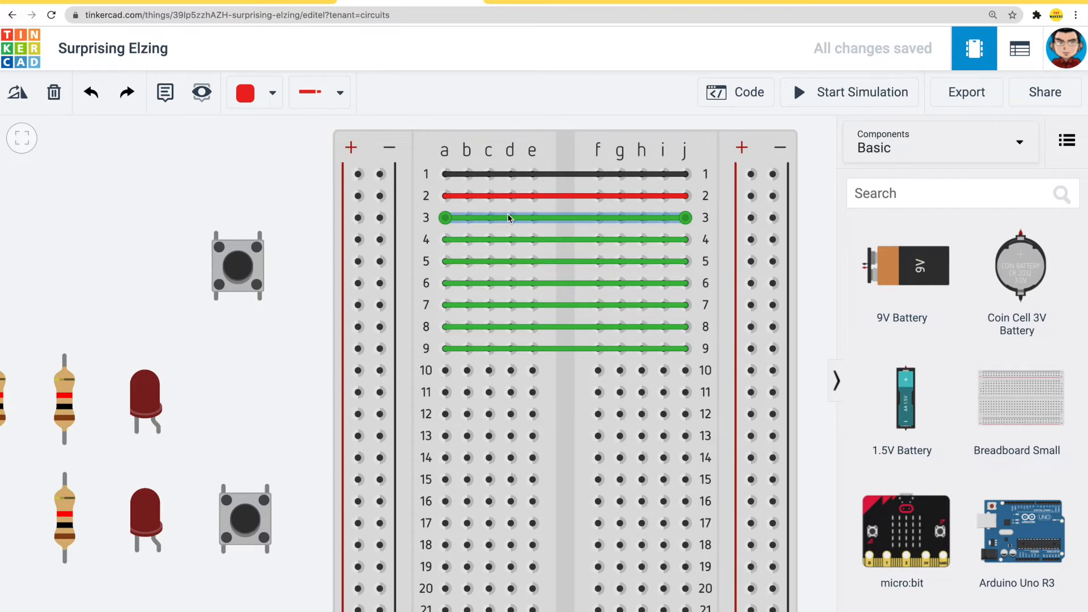
{"action": "key", "text": "3"}
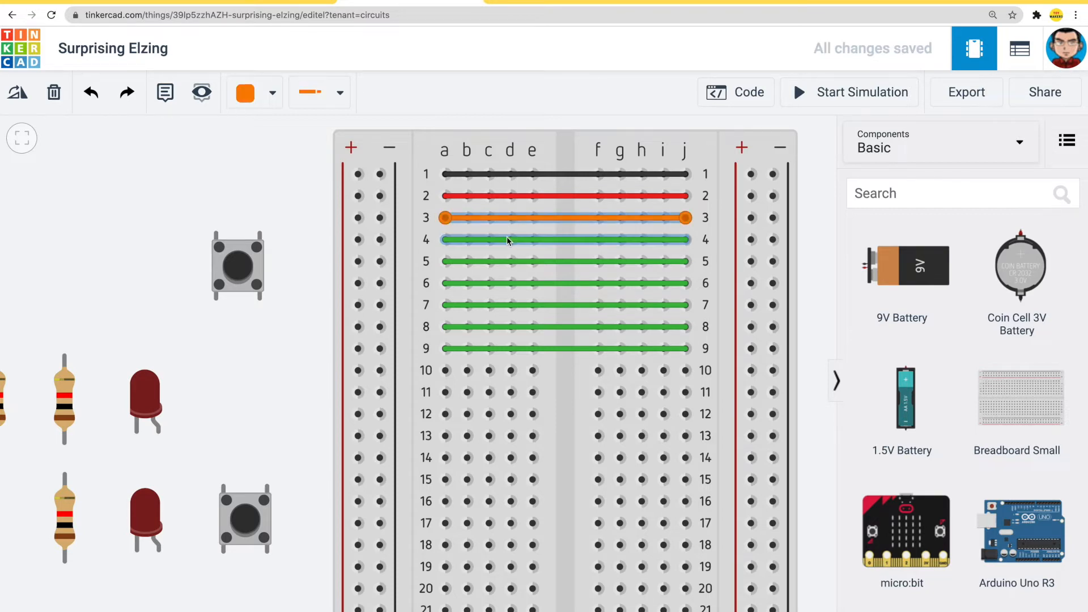
{"action": "left_click", "coordinate": [509, 240]}
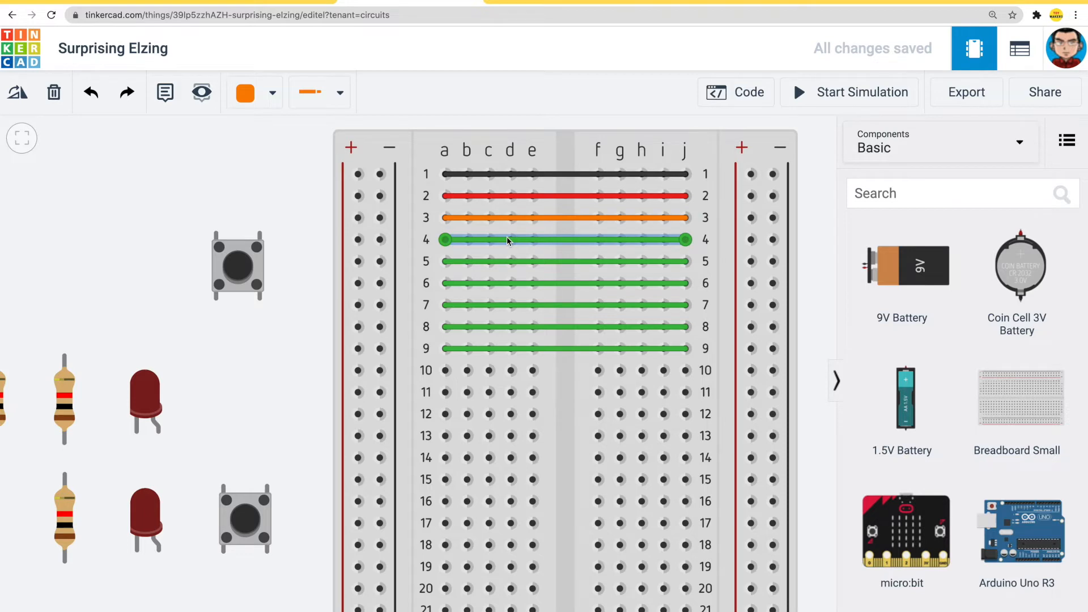
{"action": "key", "text": "4"}
- Set the wire colours in rows 5 to 9 to green, turquoise, blue, purple and pink respectively
{"action": "left_click", "coordinate": [508, 262]}
{"action": "key", "text": "5"}
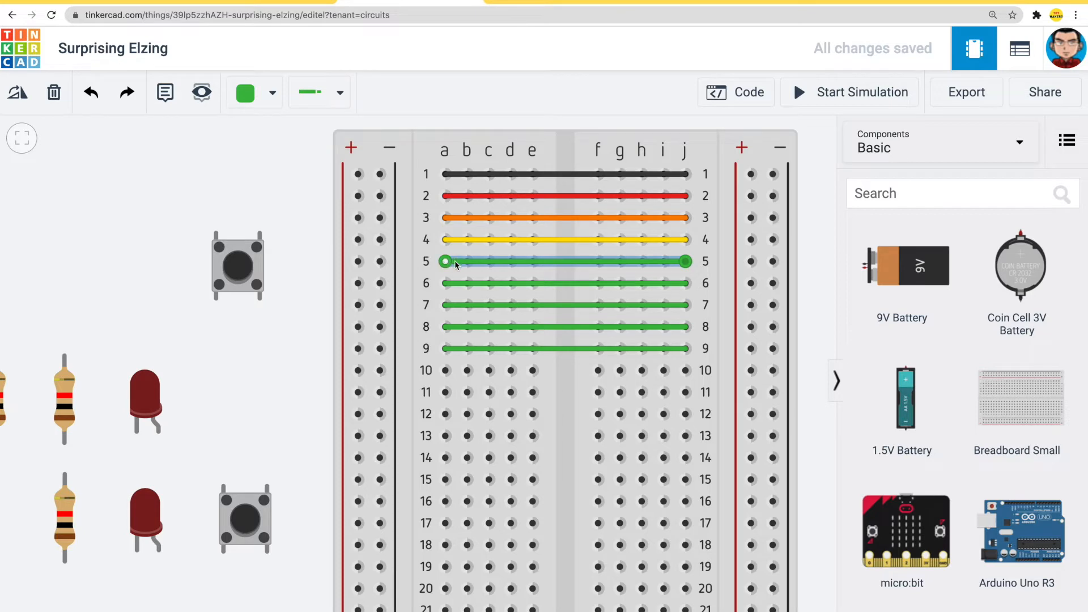
{"action": "left_click", "coordinate": [471, 285]}
{"action": "key", "text": "6"}
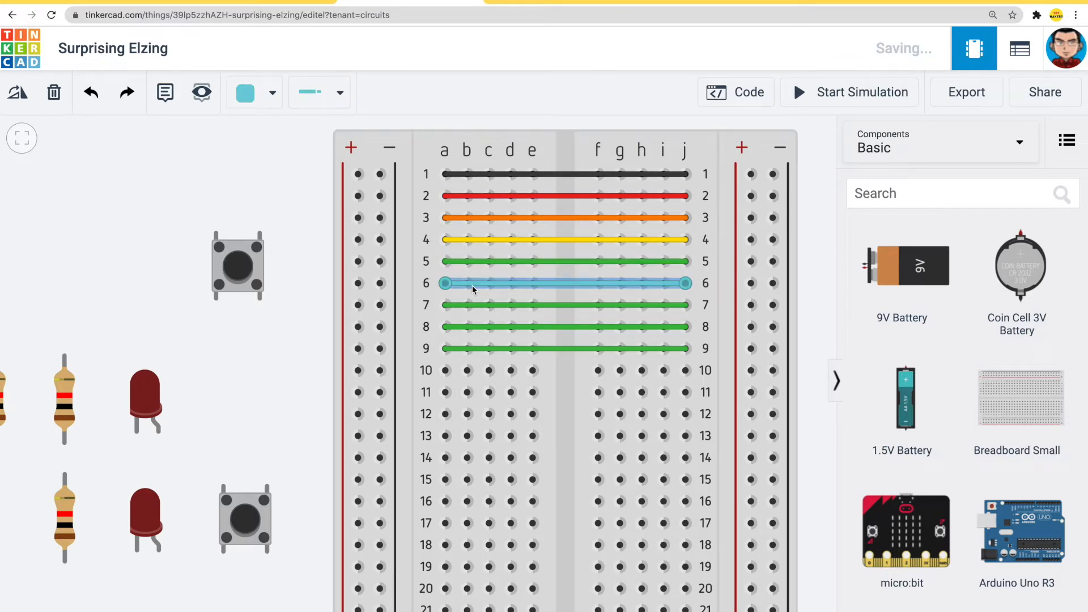
{"action": "left_click", "coordinate": [507, 306]}
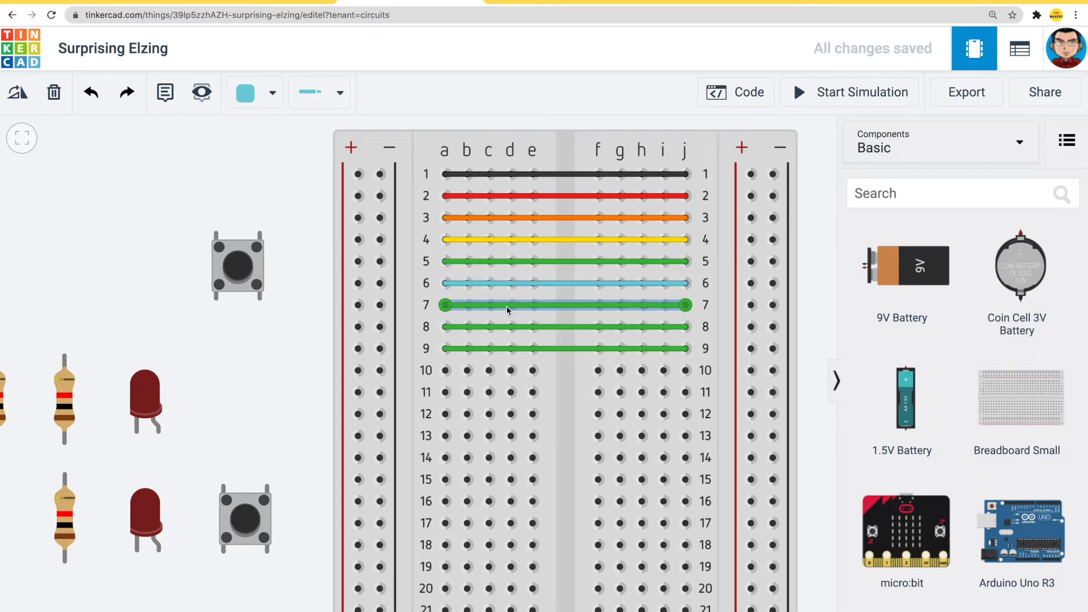
{"action": "key", "text": "7"}
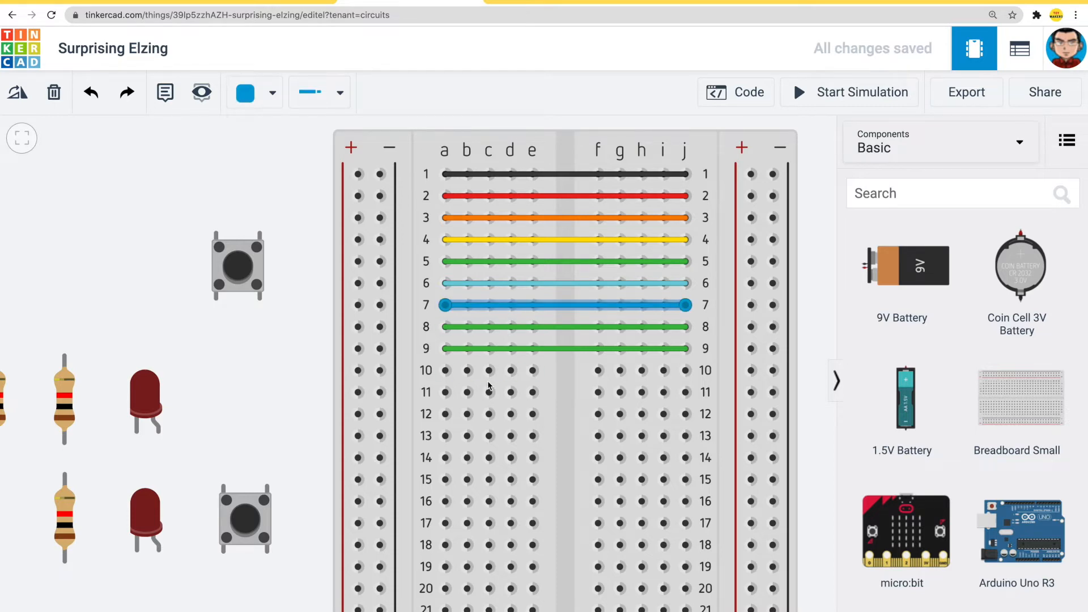
{"action": "left_click", "coordinate": [528, 327]}
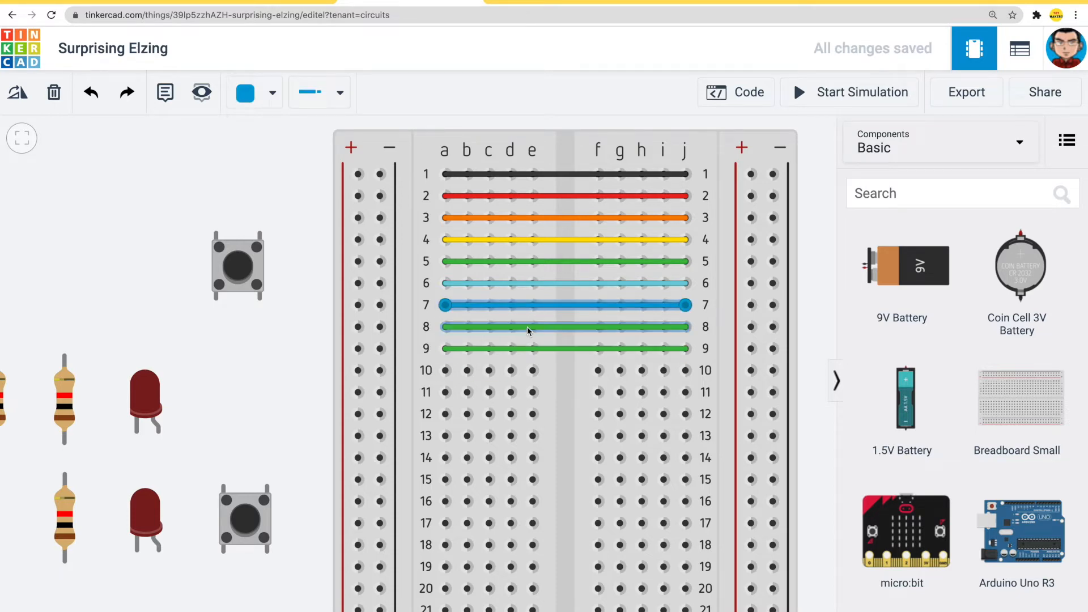
{"action": "key", "text": "8"}
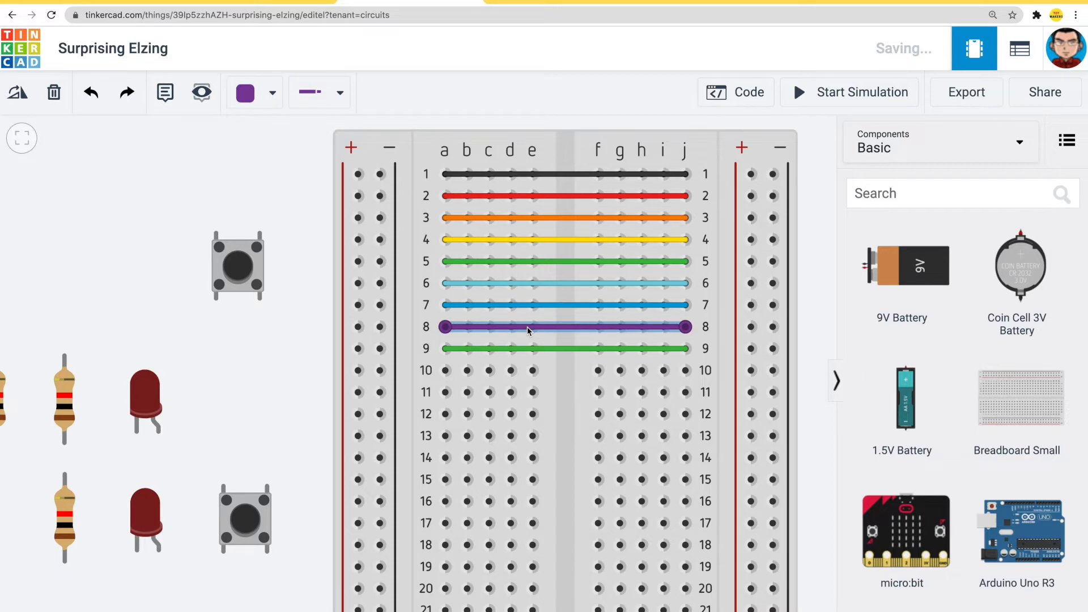
{"action": "left_click", "coordinate": [518, 348]}
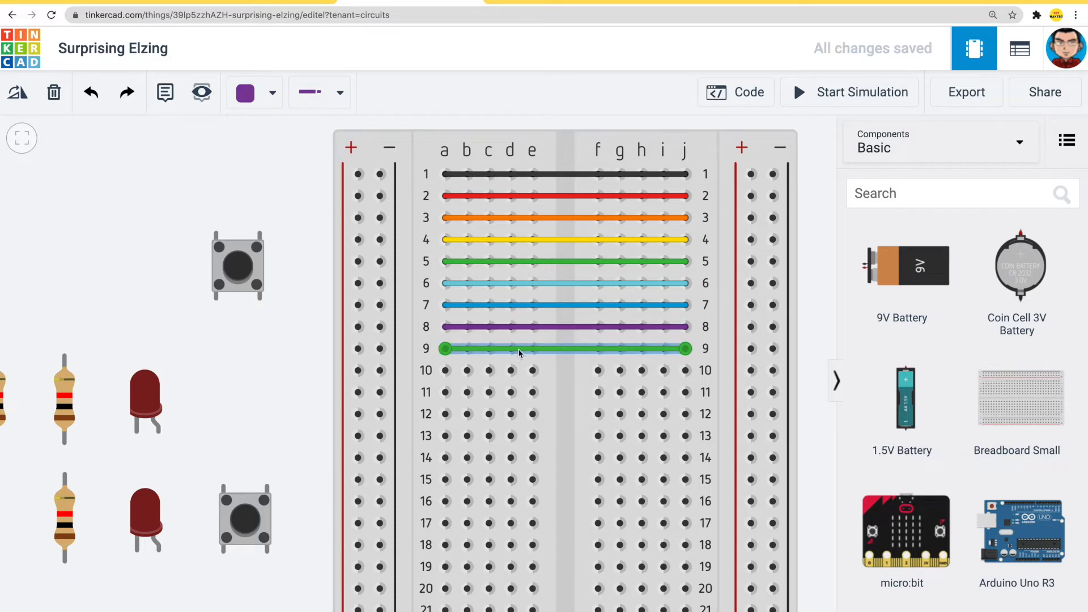
{"action": "key", "text": "9"}
{"action": "left_click", "coordinate": [303, 370]}
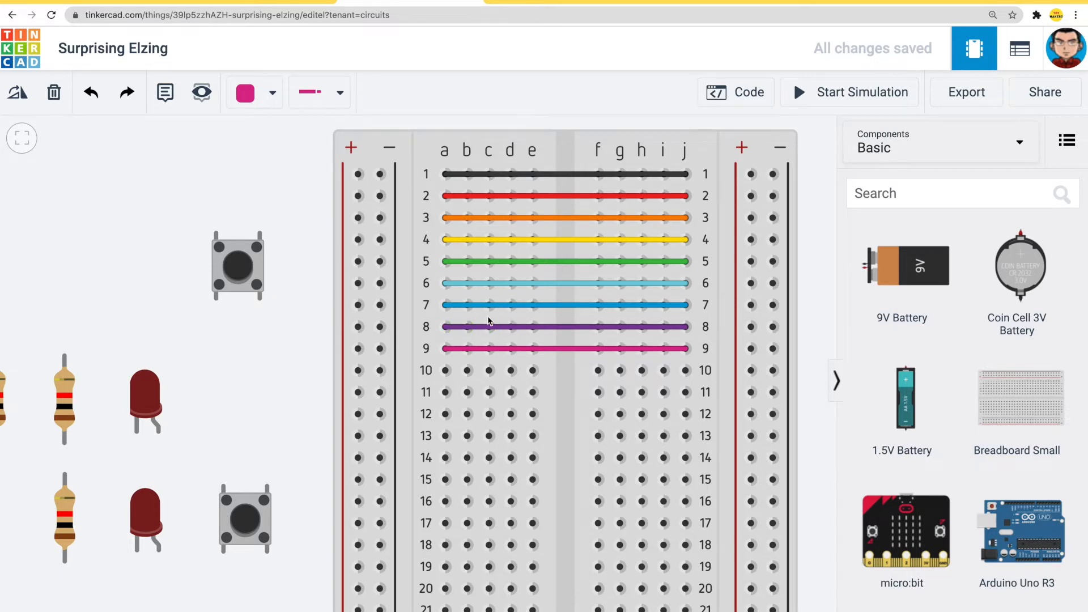
{"action": "left_click_drag", "start_coordinate": [249, 385], "coordinate": [261, 386]}
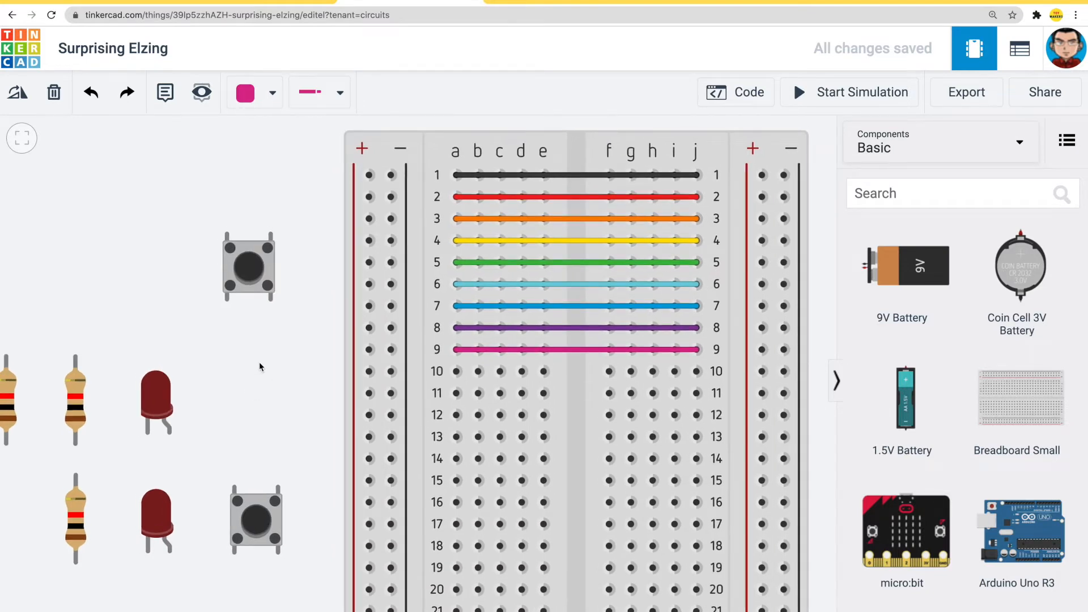
{"action": "left_click_drag", "start_coordinate": [256, 363], "coordinate": [267, 360]}
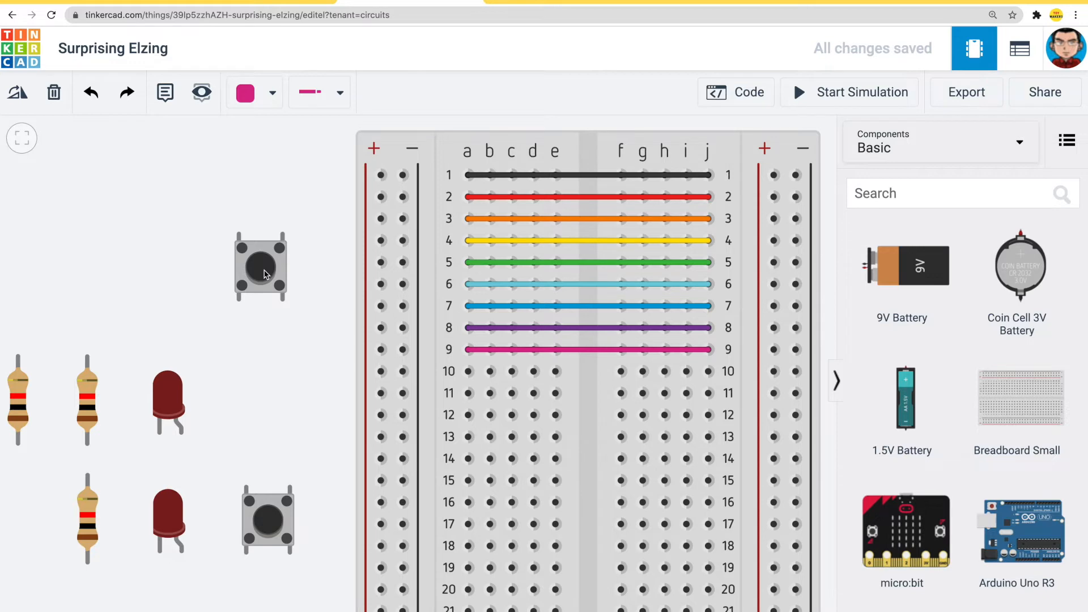
{"action": "left_click", "coordinate": [318, 263]}
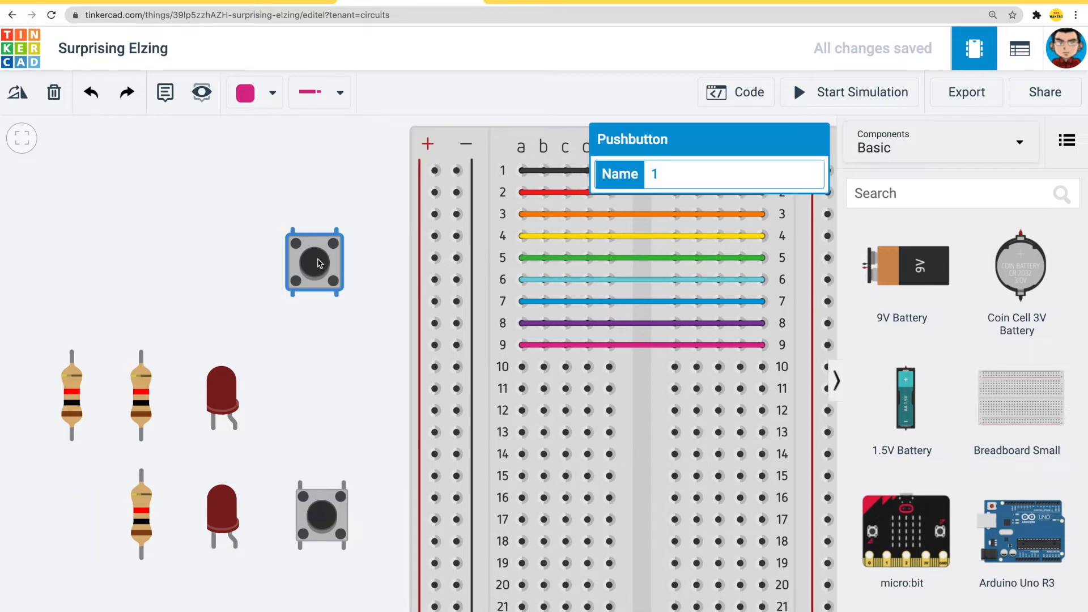
{"action": "left_click", "coordinate": [323, 337]}
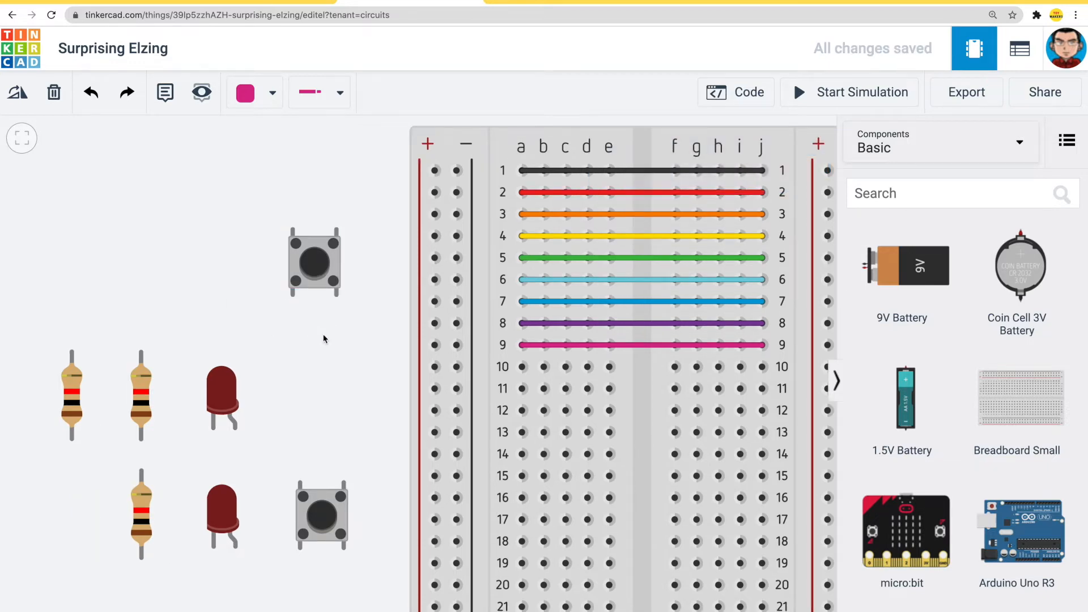
{"action": "left_click", "coordinate": [316, 267]}
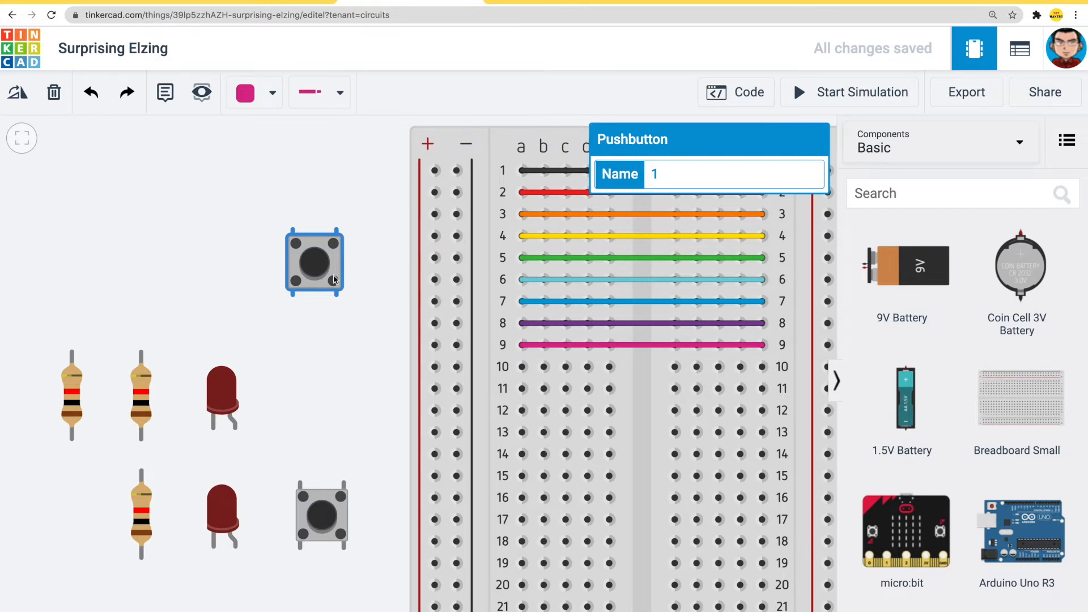
{"action": "left_click", "coordinate": [325, 325]}
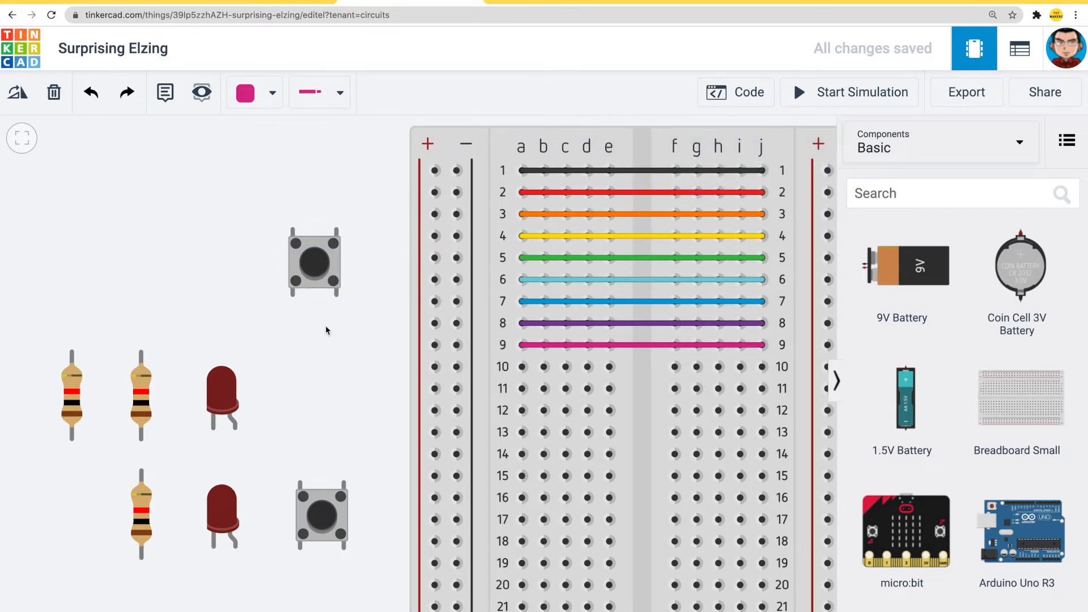
- Select both LEDs, all three resistors, the lower pushbutton and the breadboard together, and clear the selection
{"action": "left_click", "coordinate": [222, 404]}
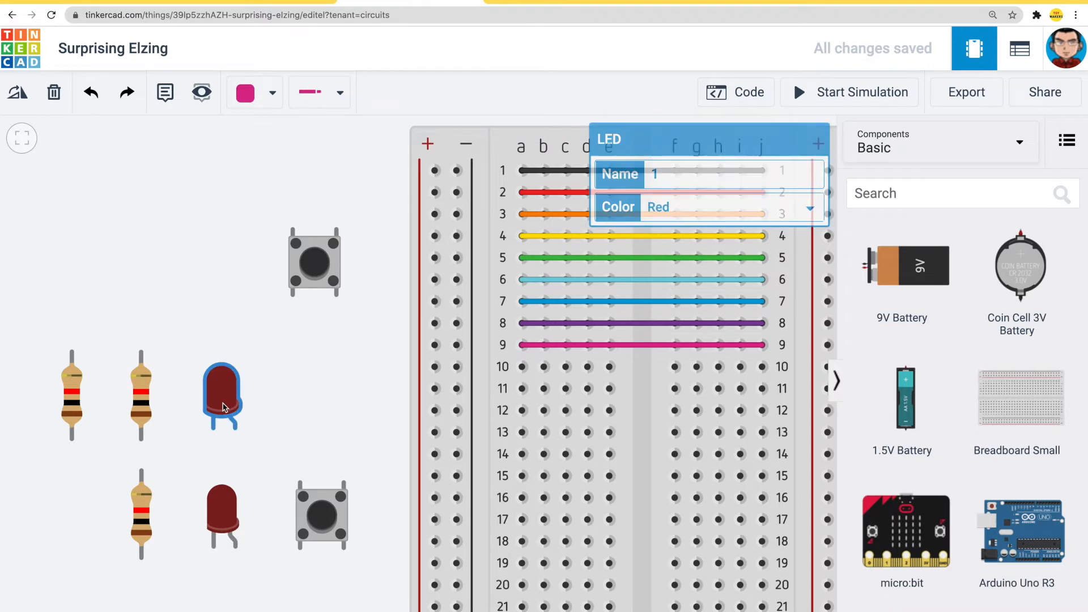
{"action": "left_click", "coordinate": [139, 403], "text": "shift"}
{"action": "left_click", "coordinate": [77, 400], "text": "shift"}
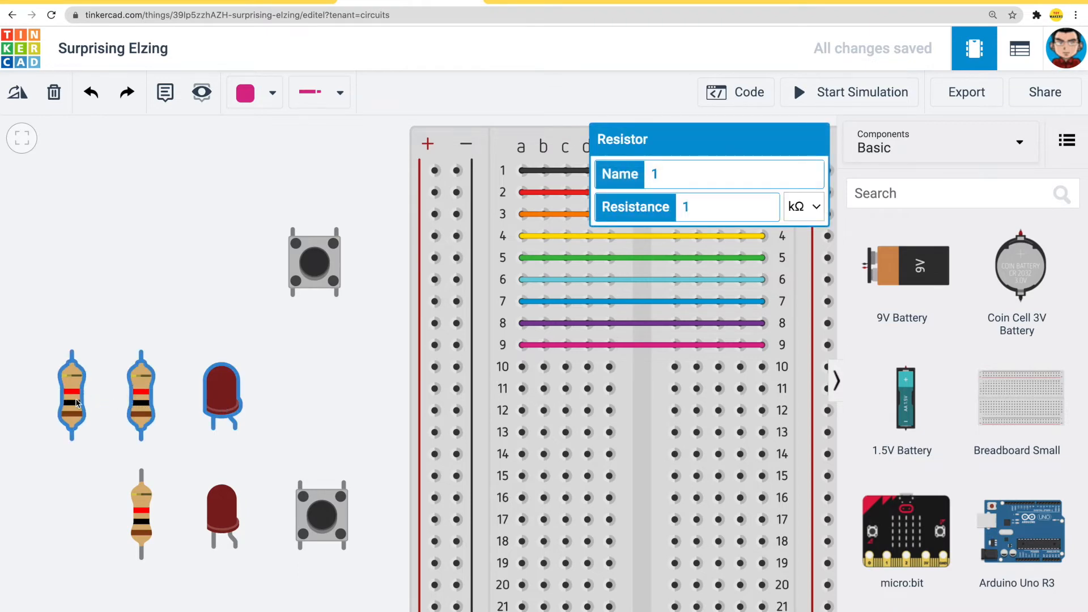
{"action": "left_click", "coordinate": [142, 513], "text": "shift"}
{"action": "left_click", "coordinate": [222, 516], "text": "shift"}
{"action": "left_click", "coordinate": [315, 518], "text": "shift"}
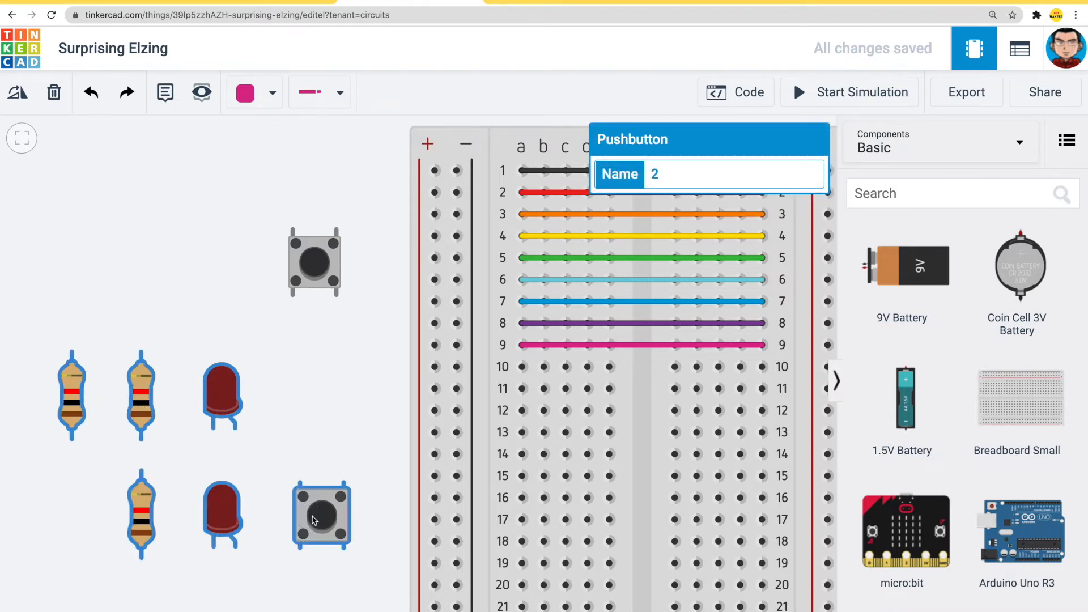
{"action": "left_click", "coordinate": [423, 453], "text": "shift"}
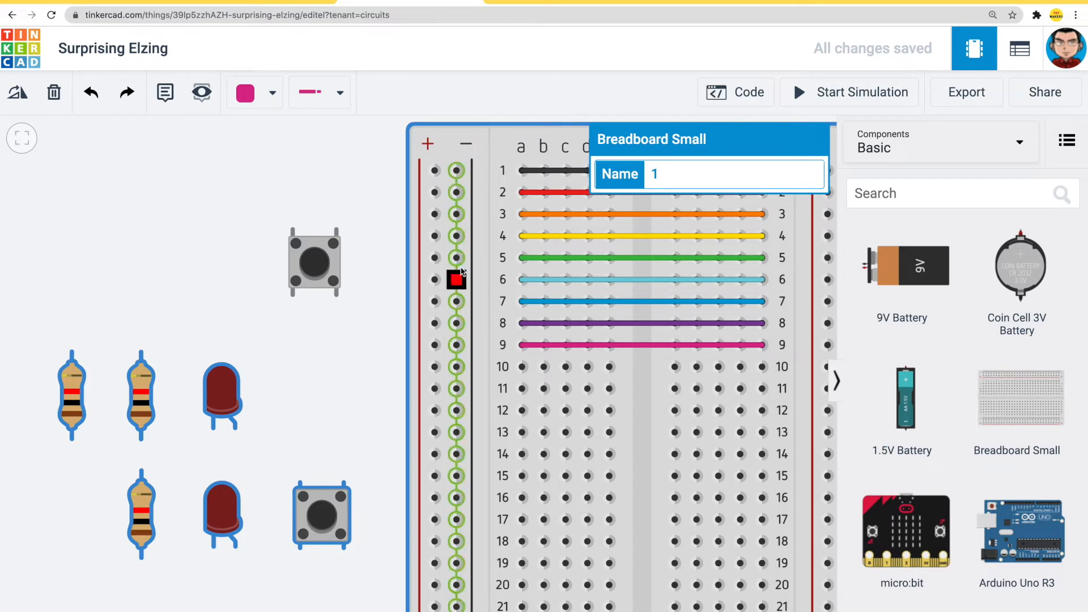
{"action": "left_click", "coordinate": [351, 345]}
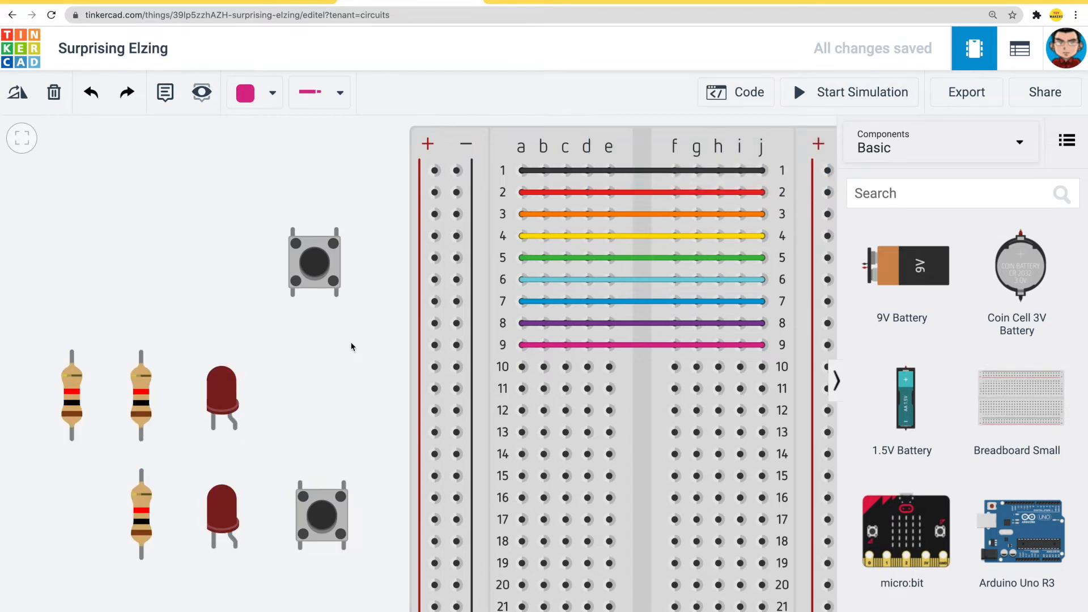
- Delete every component and wire except the upper pushbutton by inverting the selection, and move that pushbutton slightly down
{"action": "left_click", "coordinate": [315, 264]}
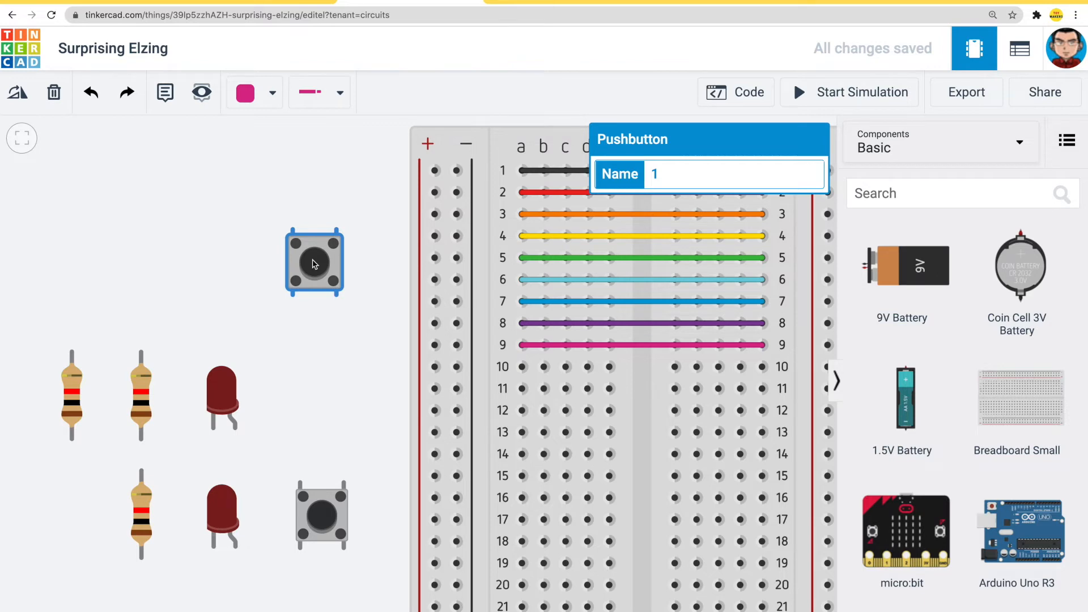
{"action": "key", "text": "ctrl+a"}
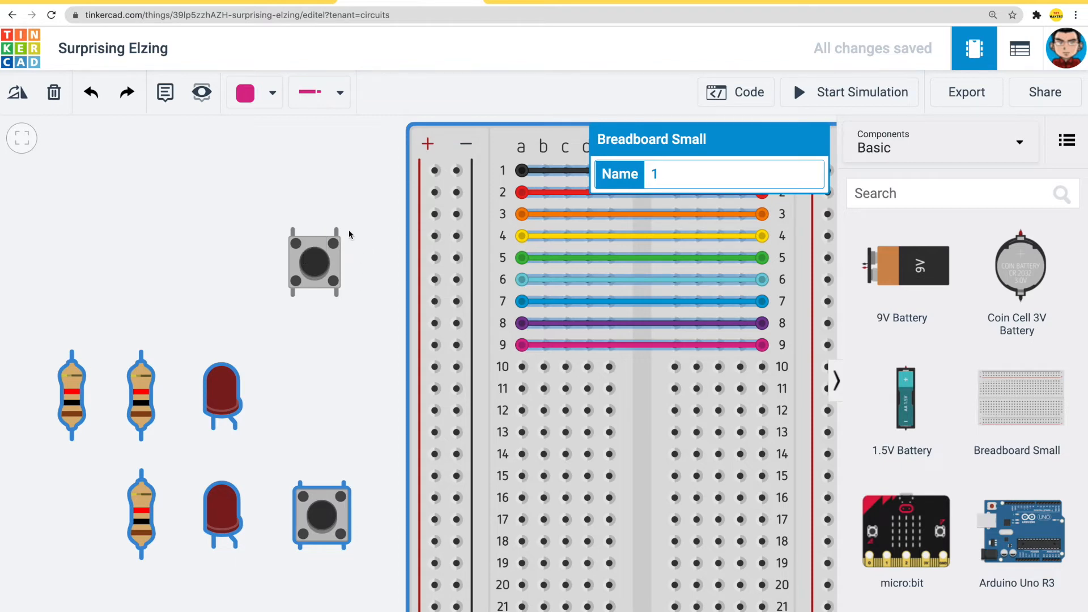
{"action": "left_click", "coordinate": [53, 93]}
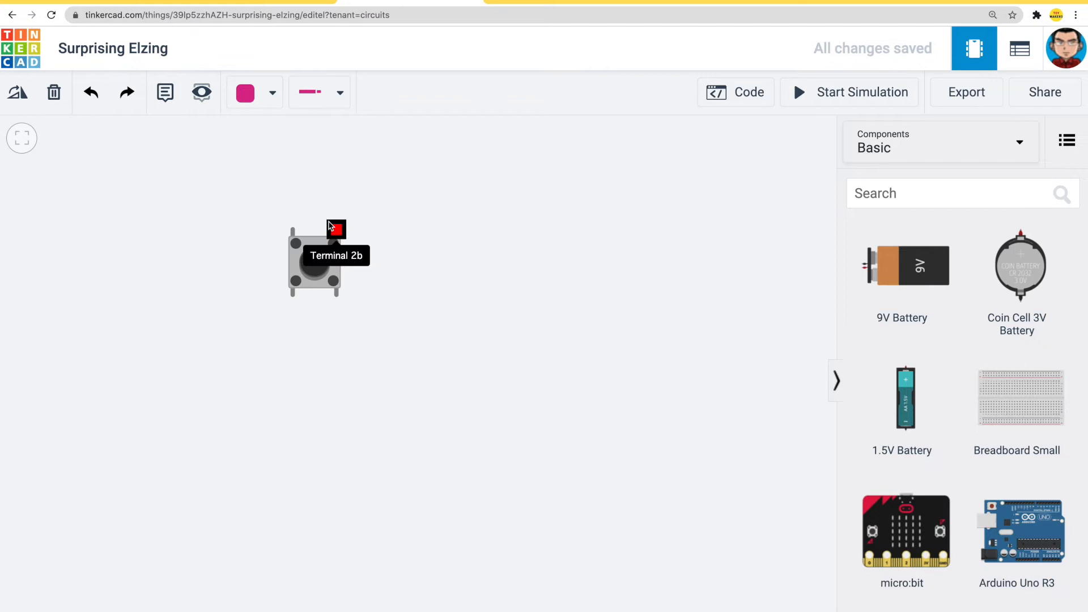
{"action": "left_click_drag", "start_coordinate": [324, 267], "coordinate": [317, 306]}
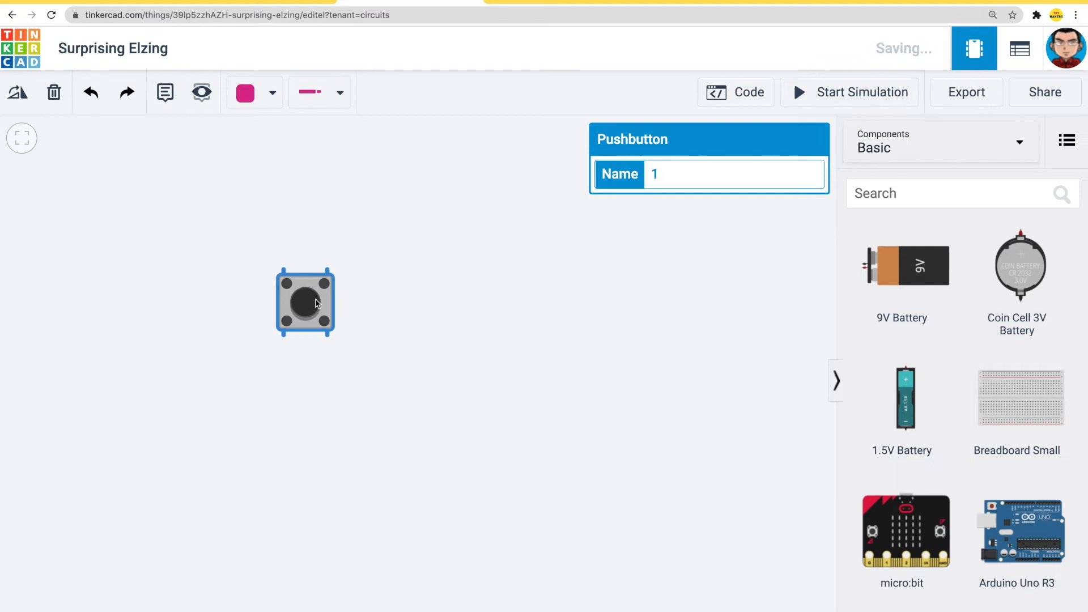
{"action": "left_click", "coordinate": [427, 265]}
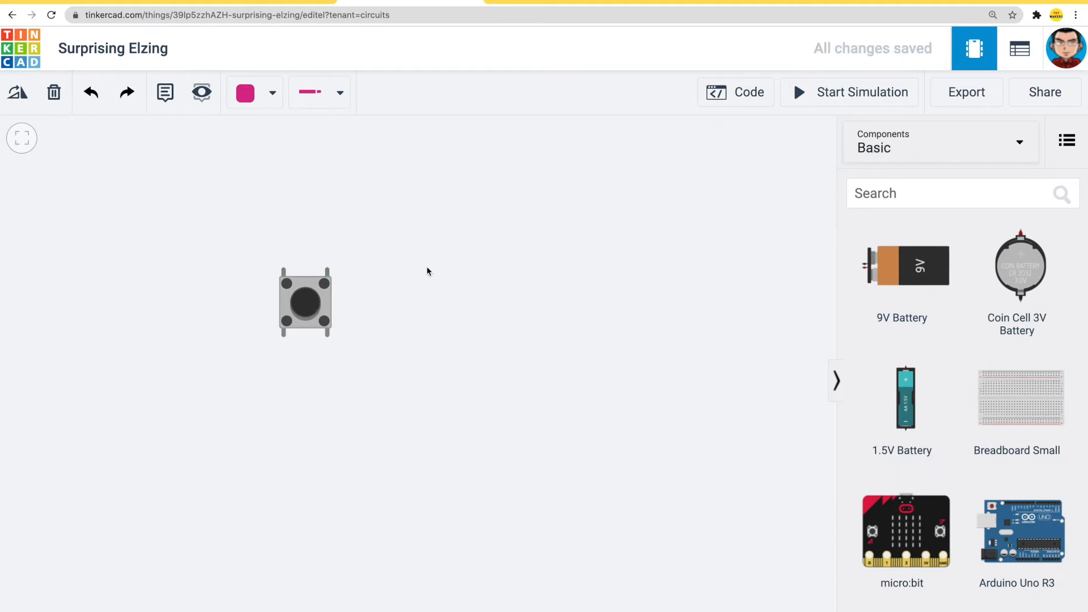
- Undo the pushbutton's move and the deletion of the other components
{"action": "key", "text": "ctrl+z"}
{"action": "key", "text": "ctrl+z"}
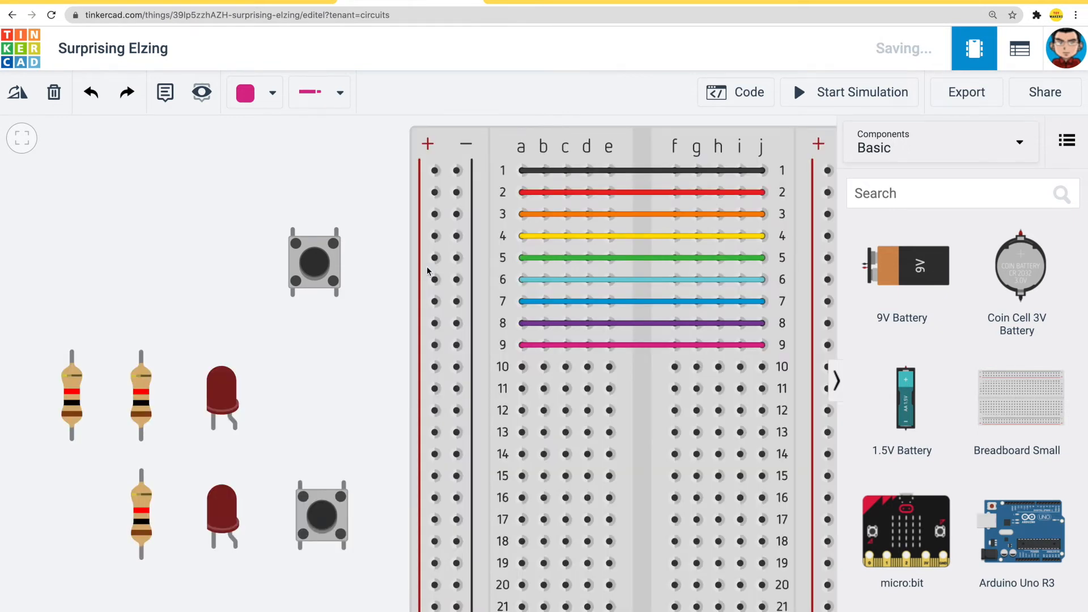
- Invert the selection from the upper pushbutton to everything else and back, and deselect it
{"action": "left_click", "coordinate": [321, 272]}
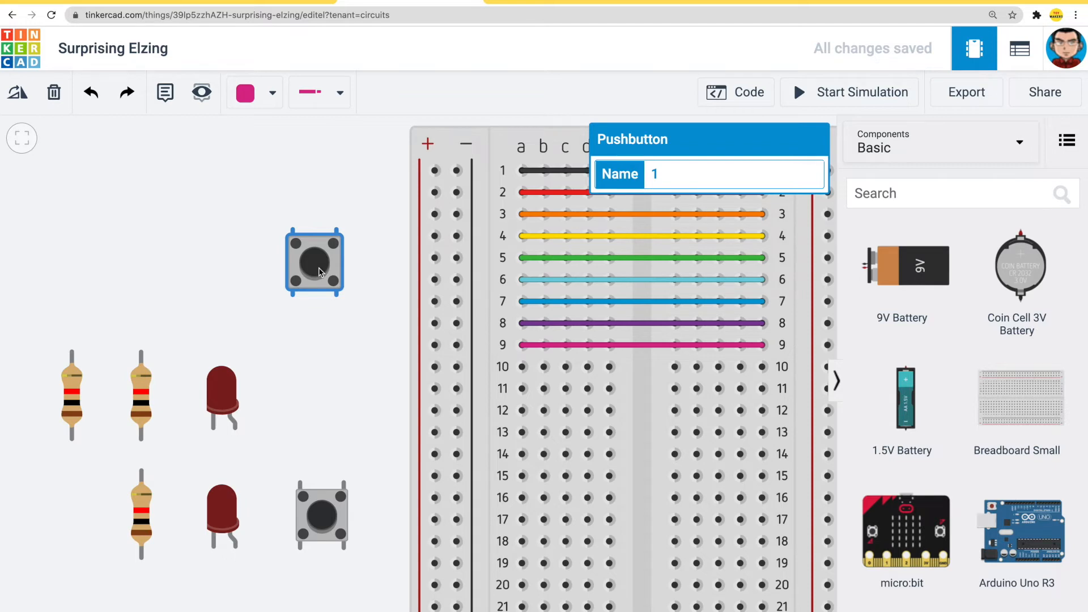
{"action": "key", "text": "ctrl+a"}
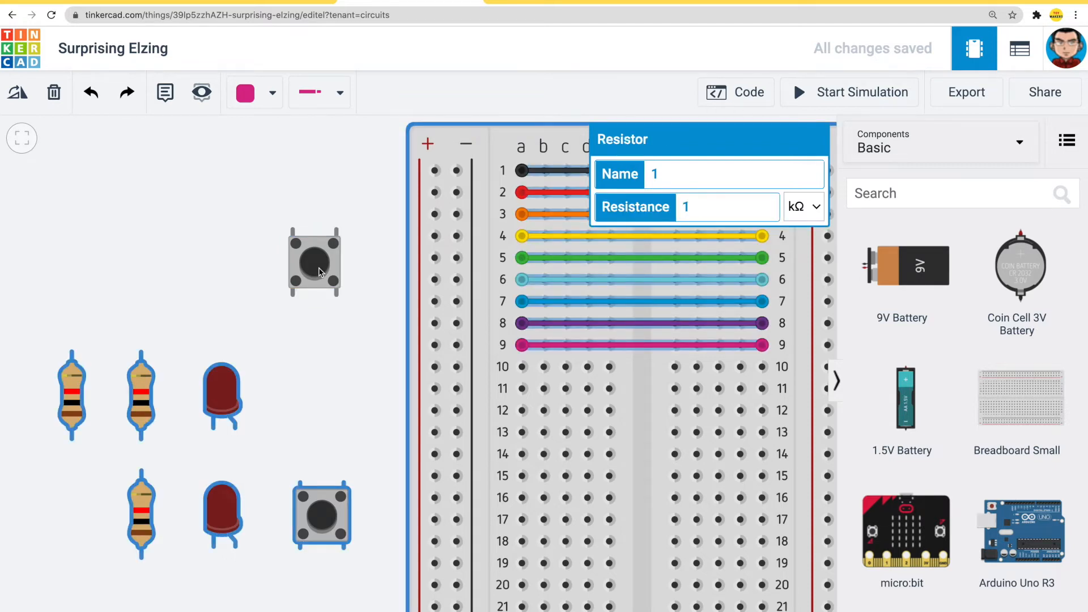
{"action": "left_click", "coordinate": [319, 272]}
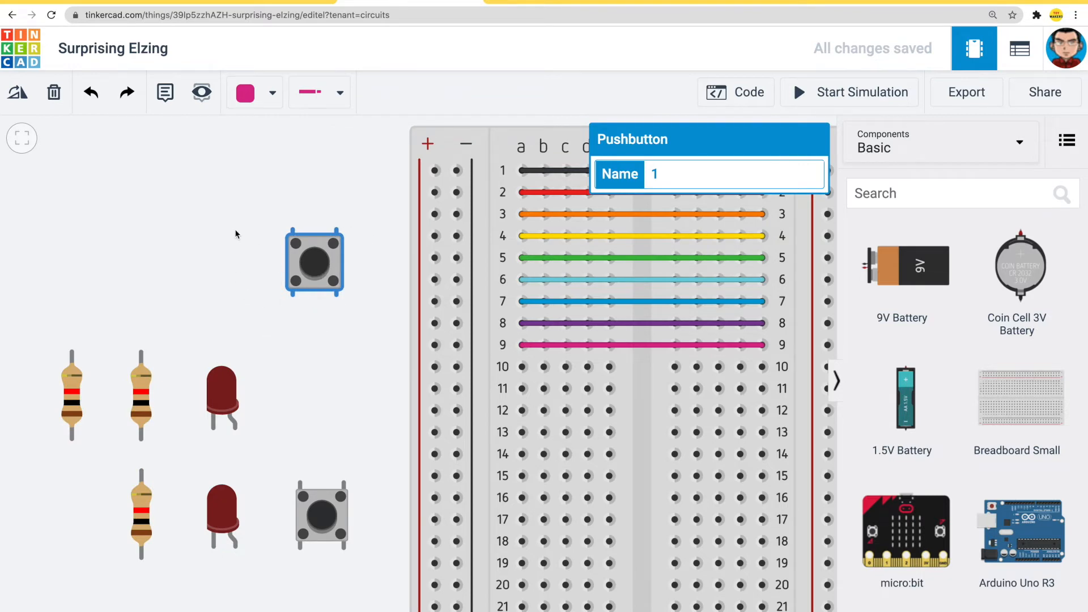
{"action": "left_click", "coordinate": [245, 318]}
- Zoom in and out to examine the loose components and the coloured wires on the breadboard
{"action": "left_click_drag", "start_coordinate": [366, 323], "coordinate": [382, 340]}
{"action": "scroll", "coordinate": [382, 342], "scroll_direction": "up", "scroll_amount": 4}
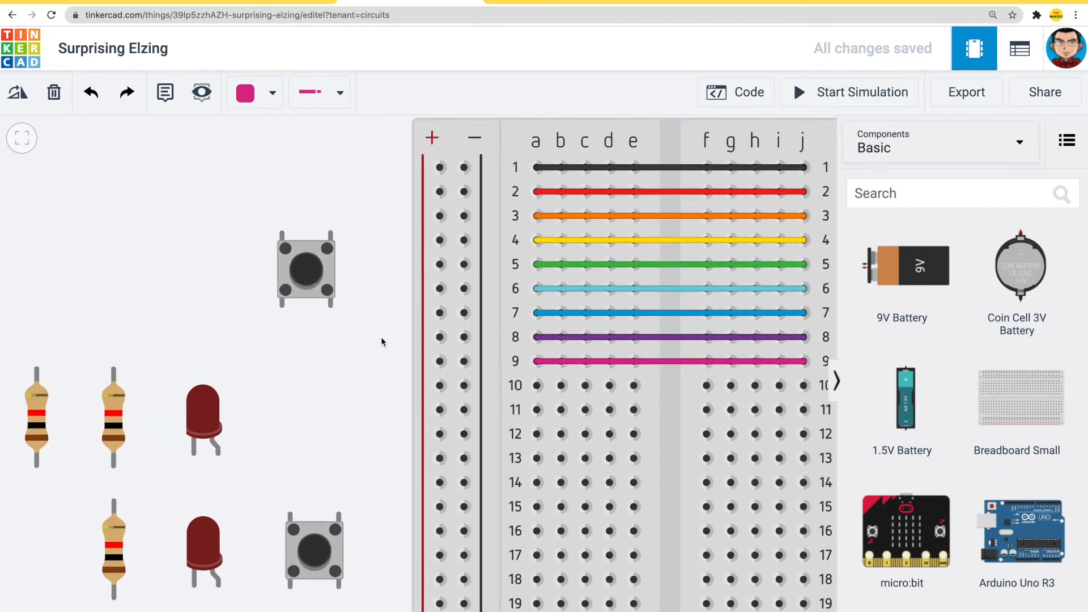
{"action": "scroll", "coordinate": [382, 342], "scroll_direction": "down", "scroll_amount": 4}
{"action": "scroll", "coordinate": [382, 338], "scroll_direction": "up", "scroll_amount": 3}
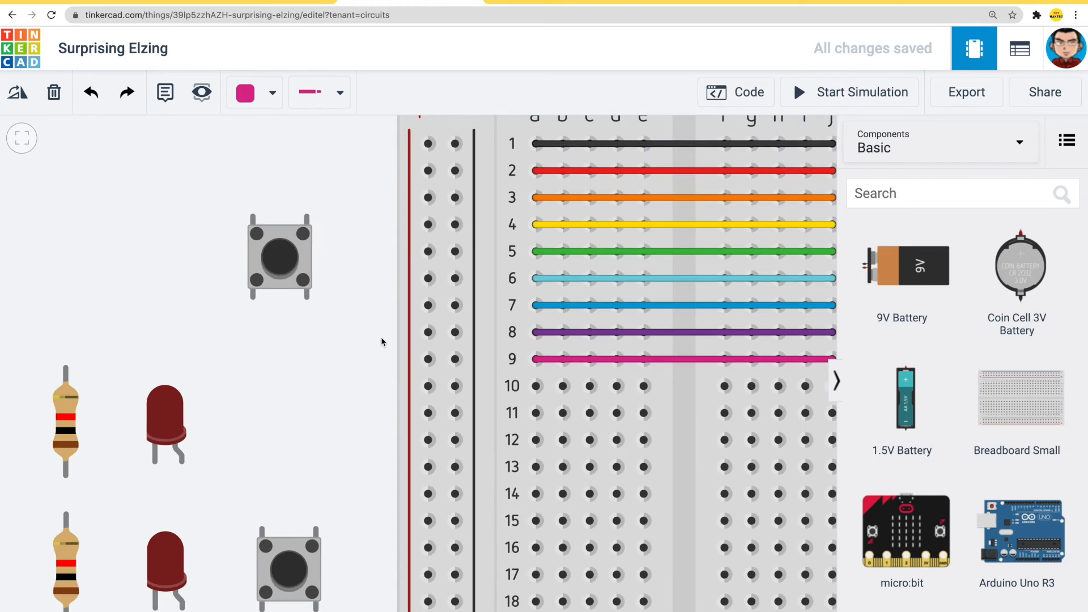
{"action": "scroll", "coordinate": [381, 339], "scroll_direction": "down", "scroll_amount": 5}
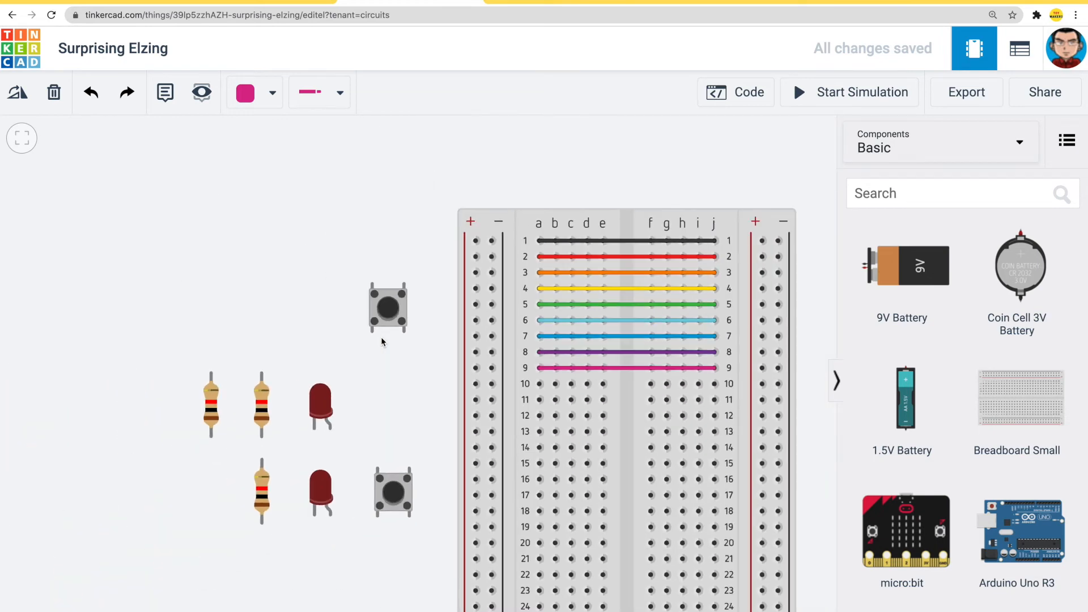
{"action": "scroll", "coordinate": [381, 340], "scroll_direction": "up", "scroll_amount": 2}
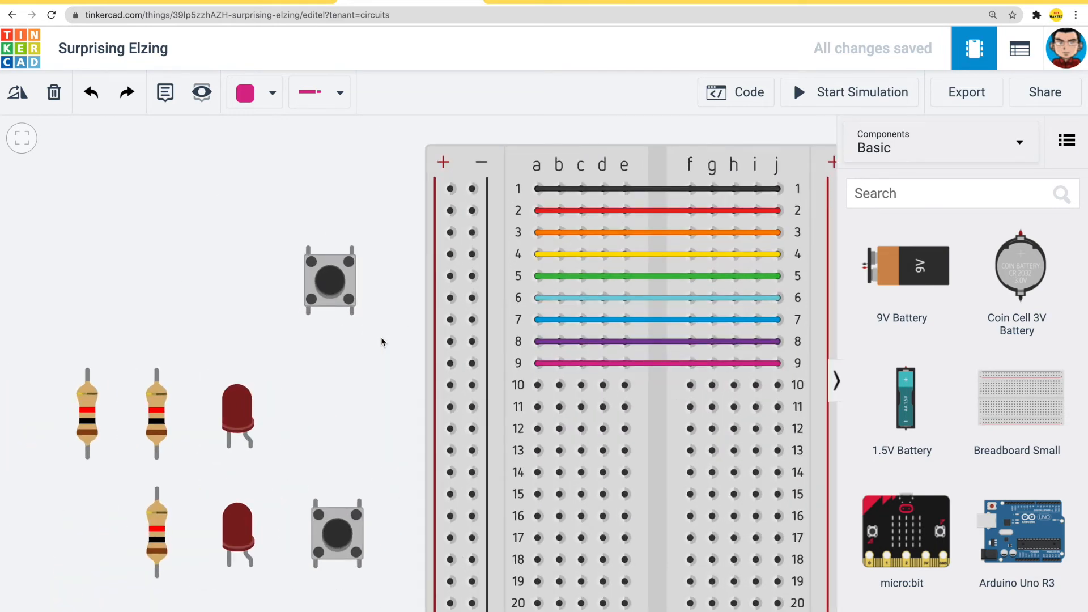
{"action": "scroll", "coordinate": [372, 384], "scroll_direction": "up", "scroll_amount": 3}
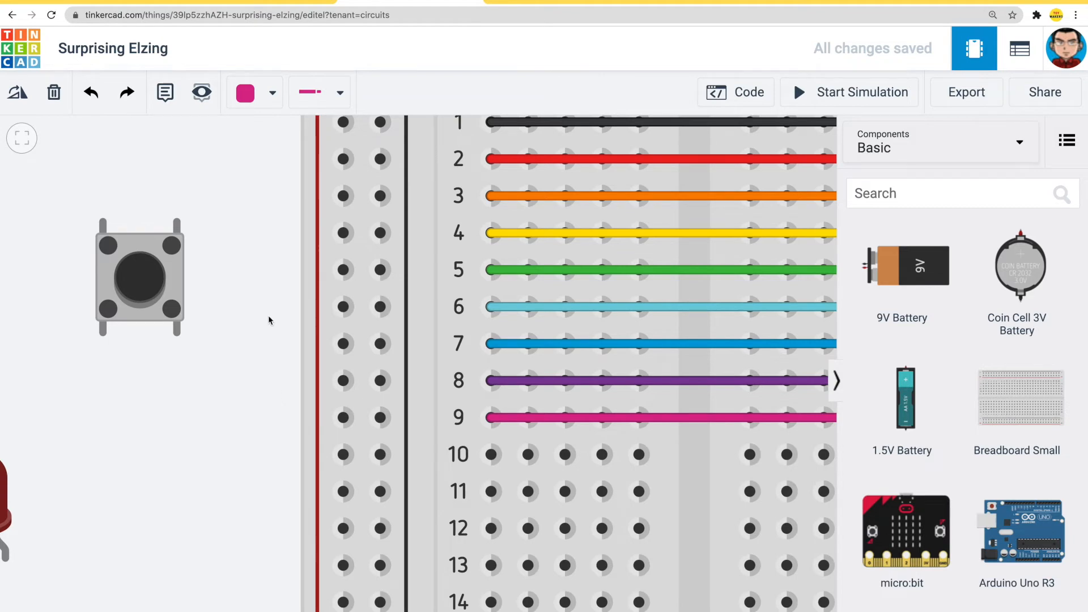
{"action": "scroll", "coordinate": [81, 172], "scroll_direction": "down", "scroll_amount": 1}
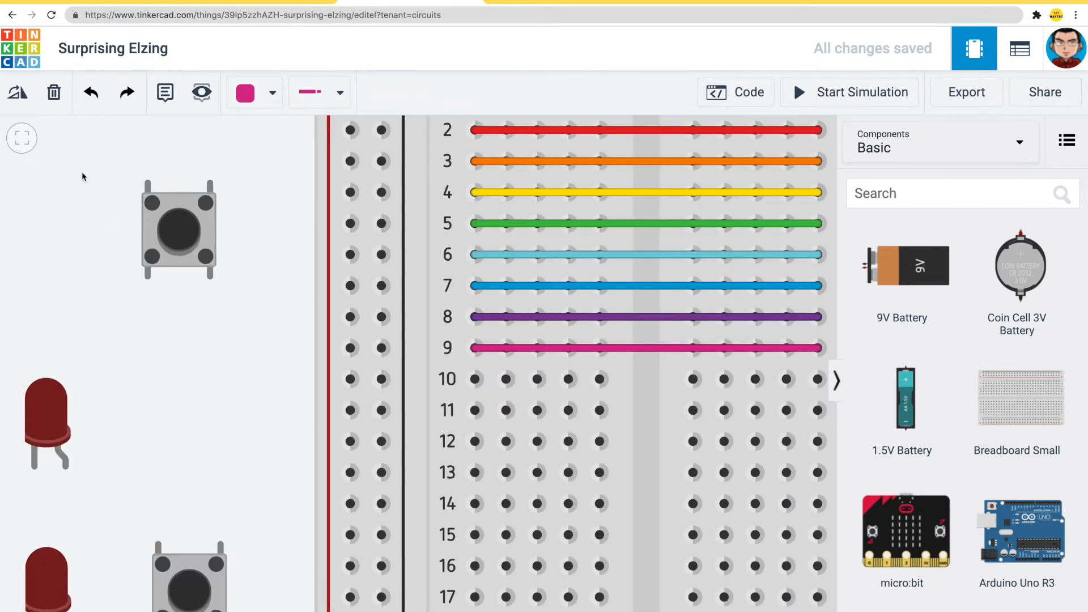
- Fit the whole circuit in the view and shift it to leave free space beyond the breadboard's right edge
{"action": "left_click", "coordinate": [23, 143]}
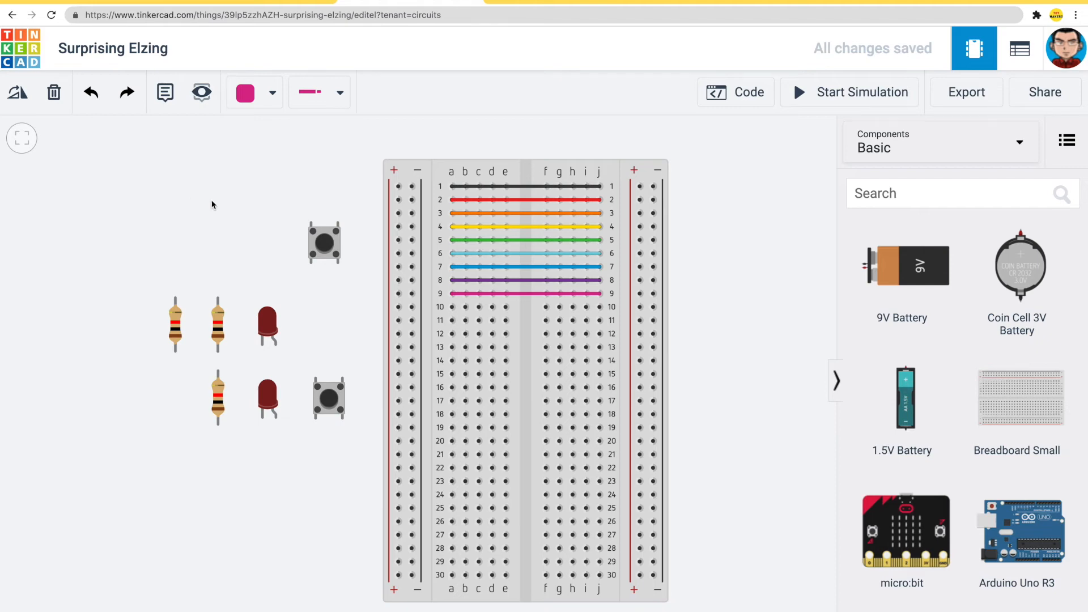
{"action": "left_click_drag", "start_coordinate": [230, 208], "coordinate": [231, 194]}
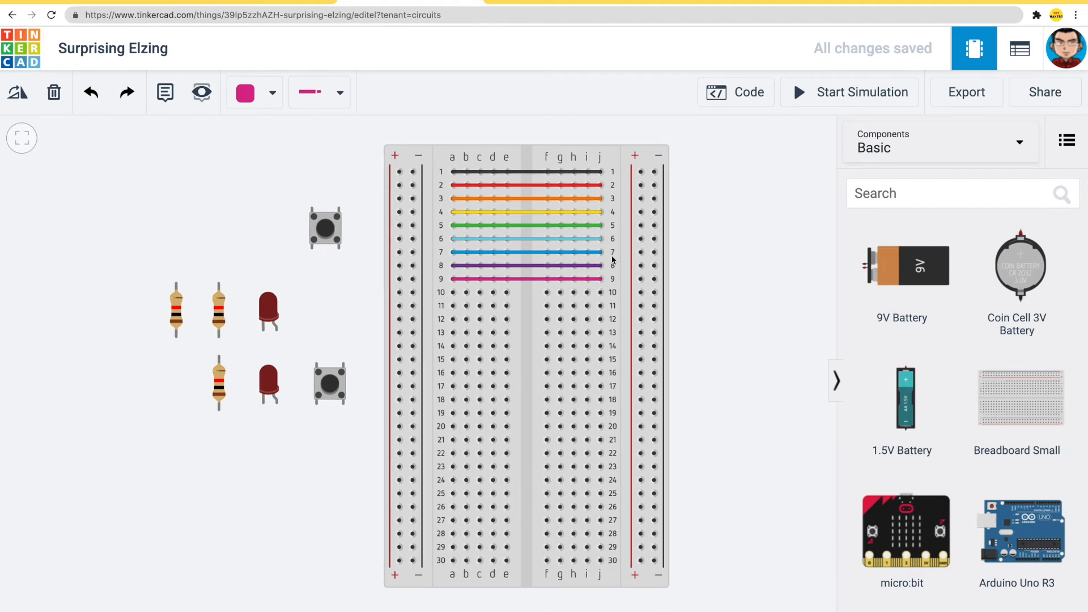
{"action": "left_click_drag", "start_coordinate": [759, 297], "coordinate": [692, 293]}
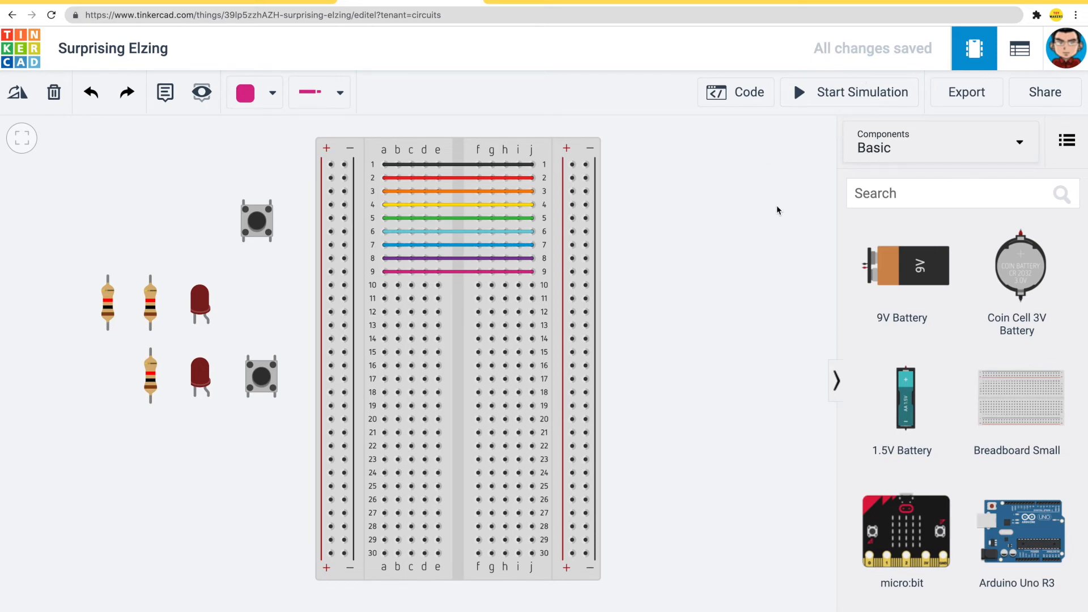
{"action": "key", "text": "s"}
{"action": "left_click_drag", "start_coordinate": [777, 210], "coordinate": [754, 207]}
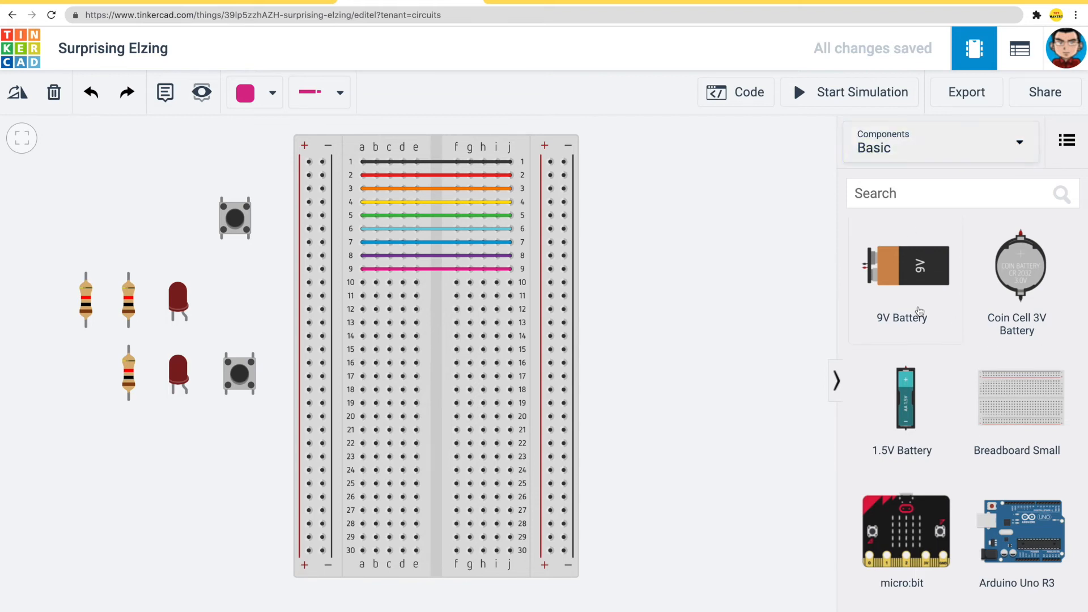
- Toggle the components library off and on several times, leave it hidden, and pan the circuit around the workspace
{"action": "key", "text": "k"}
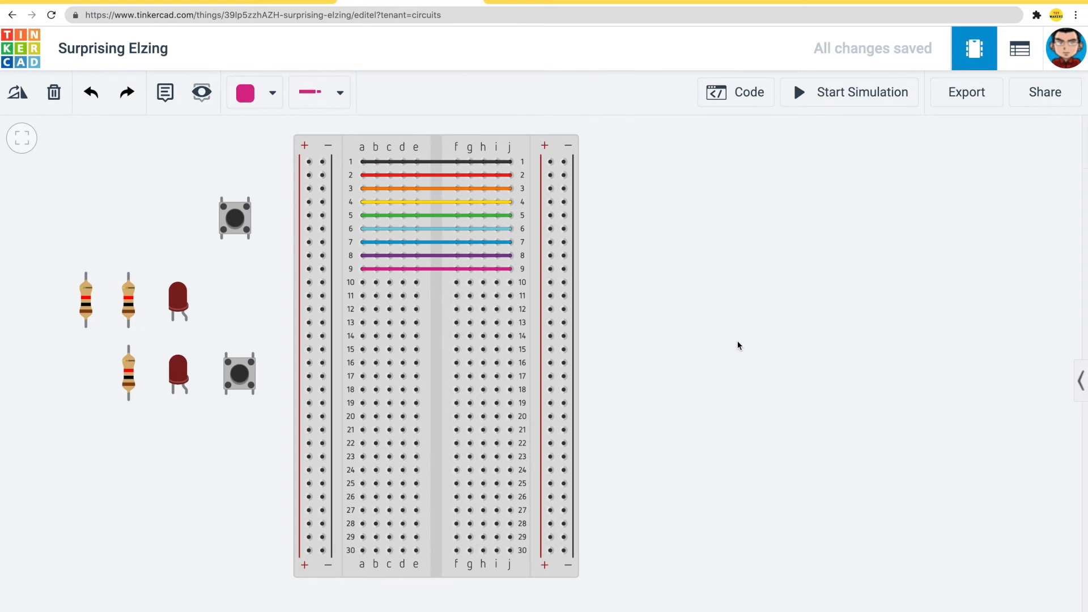
{"action": "key", "text": "k"}
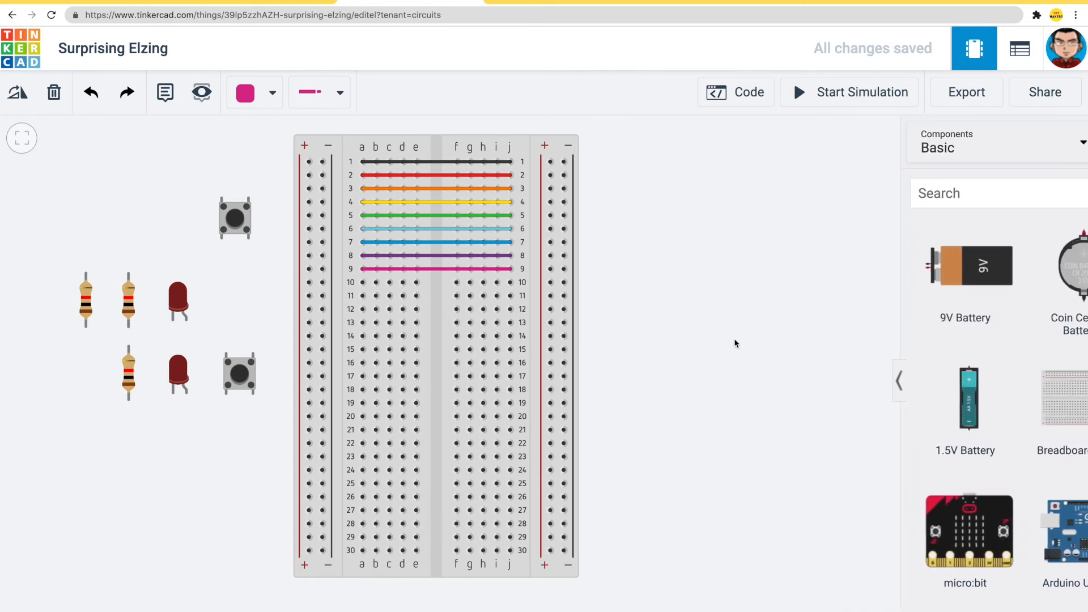
{"action": "key", "text": "k"}
{"action": "left_click_drag", "start_coordinate": [693, 289], "coordinate": [810, 293]}
{"action": "key", "text": "k"}
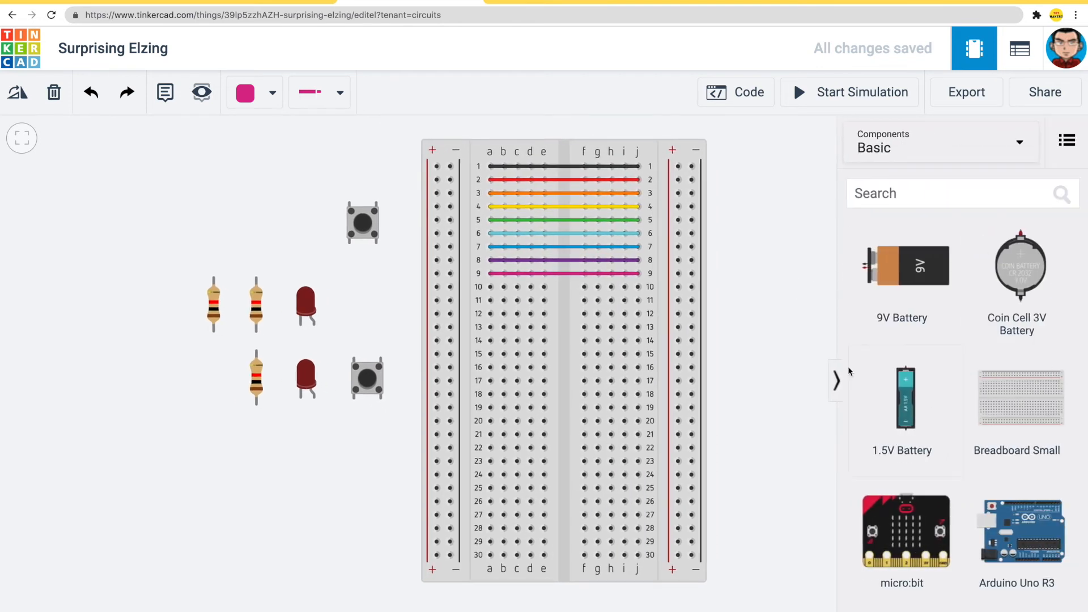
{"action": "key", "text": "k"}
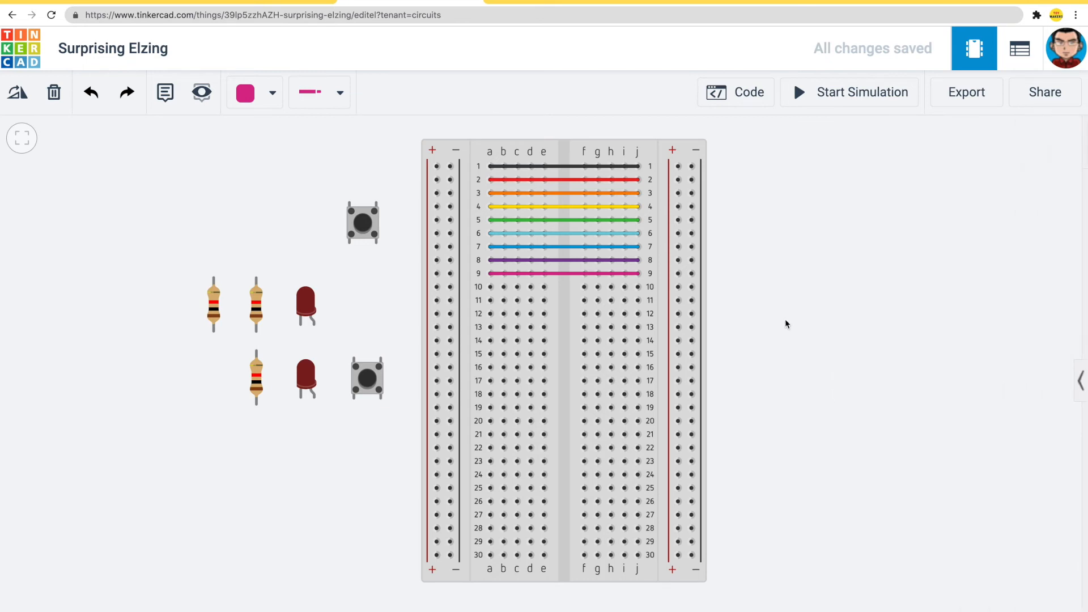
{"action": "left_click_drag", "start_coordinate": [822, 315], "coordinate": [685, 317]}
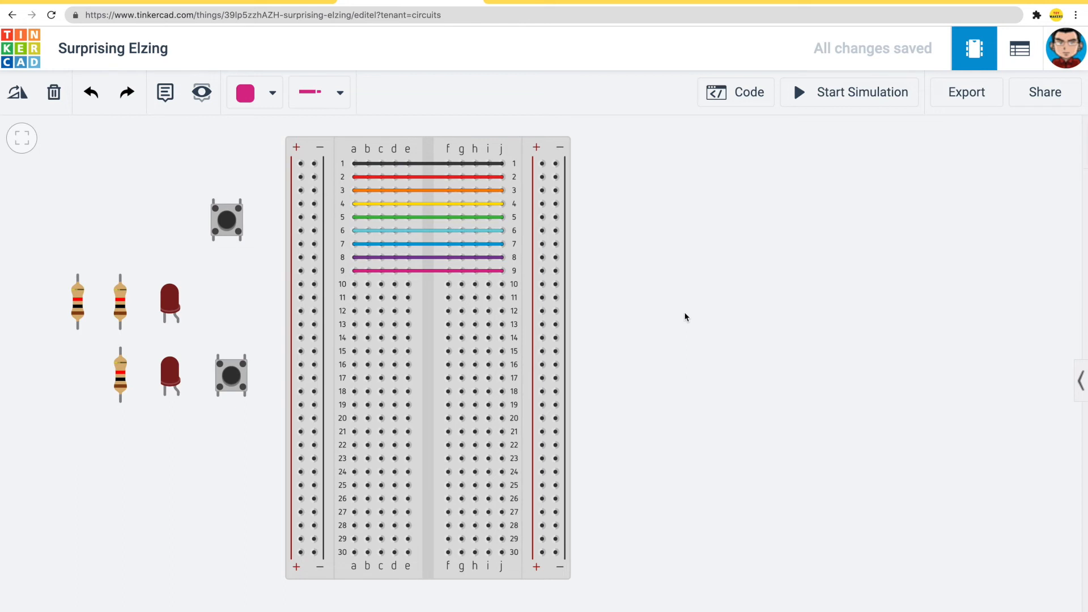
- Open the code editor to check for programmable components, and close it
{"action": "key", "text": "e"}
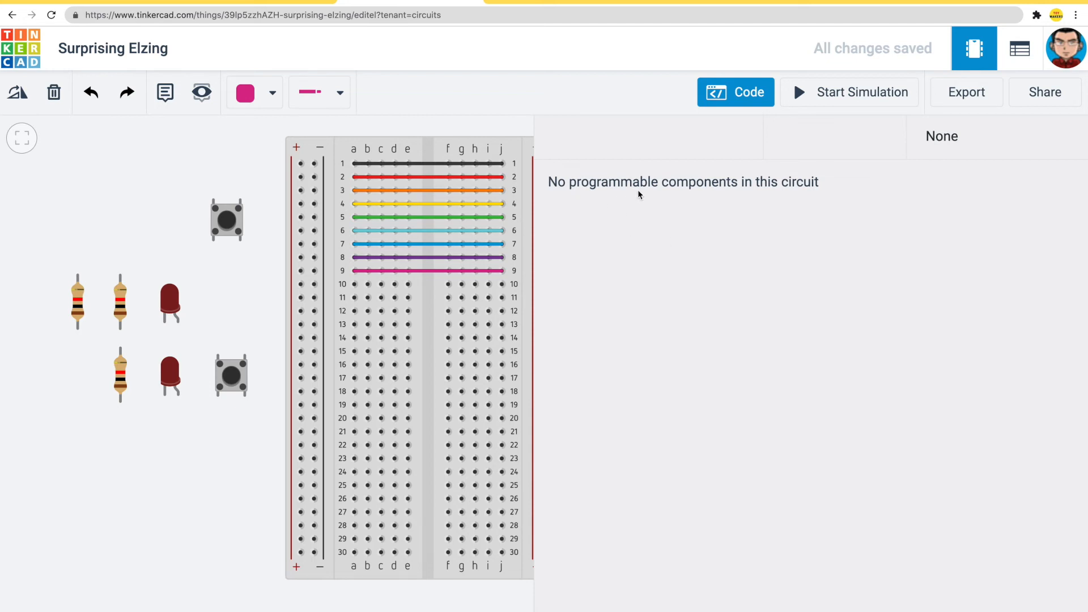
{"action": "left_click_drag", "start_coordinate": [555, 182], "coordinate": [835, 186]}
{"action": "left_click", "coordinate": [857, 184]}
{"action": "key", "text": "e"}
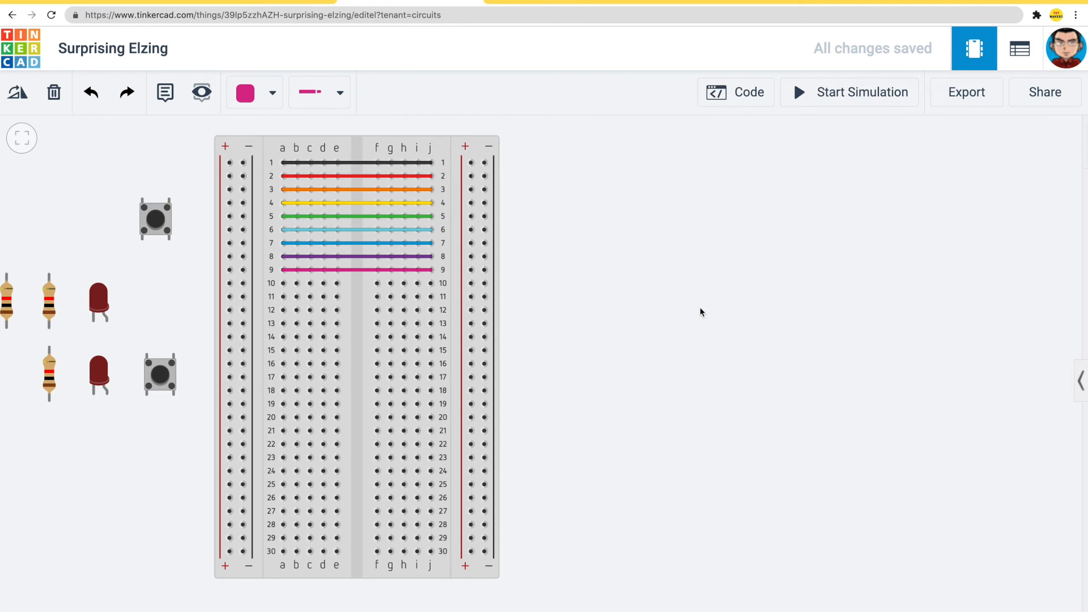
- Place an Arduino Uno R3 from the components library to the right of the breadboard, rotated 90 degrees clockwise
{"action": "key", "text": "k"}
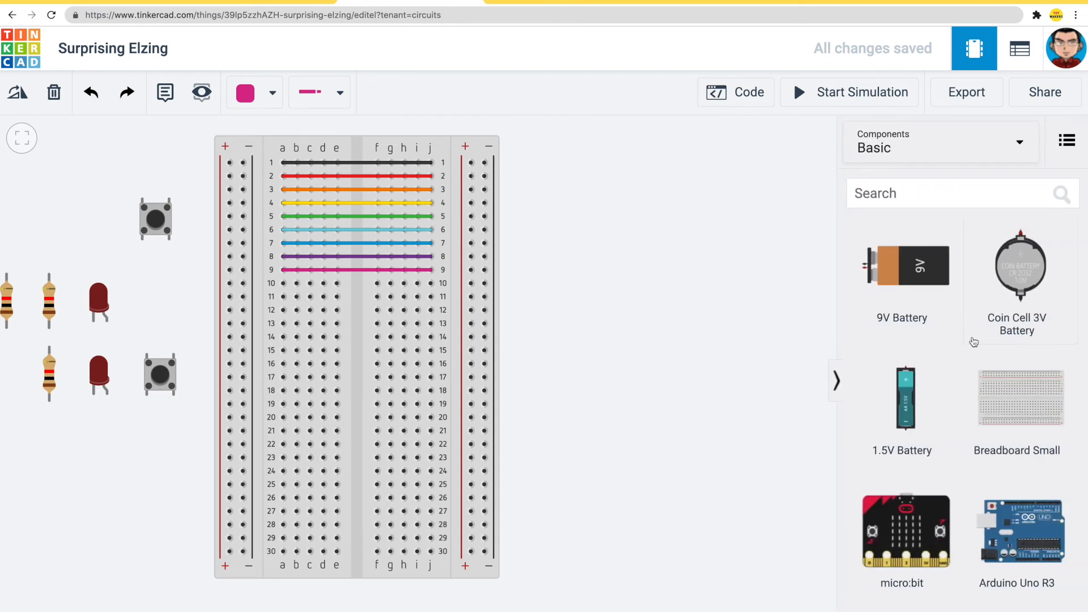
{"action": "scroll", "coordinate": [975, 342], "scroll_direction": "down", "scroll_amount": 3}
{"action": "left_click_drag", "start_coordinate": [984, 342], "coordinate": [650, 314]}
{"action": "key", "text": "r"}
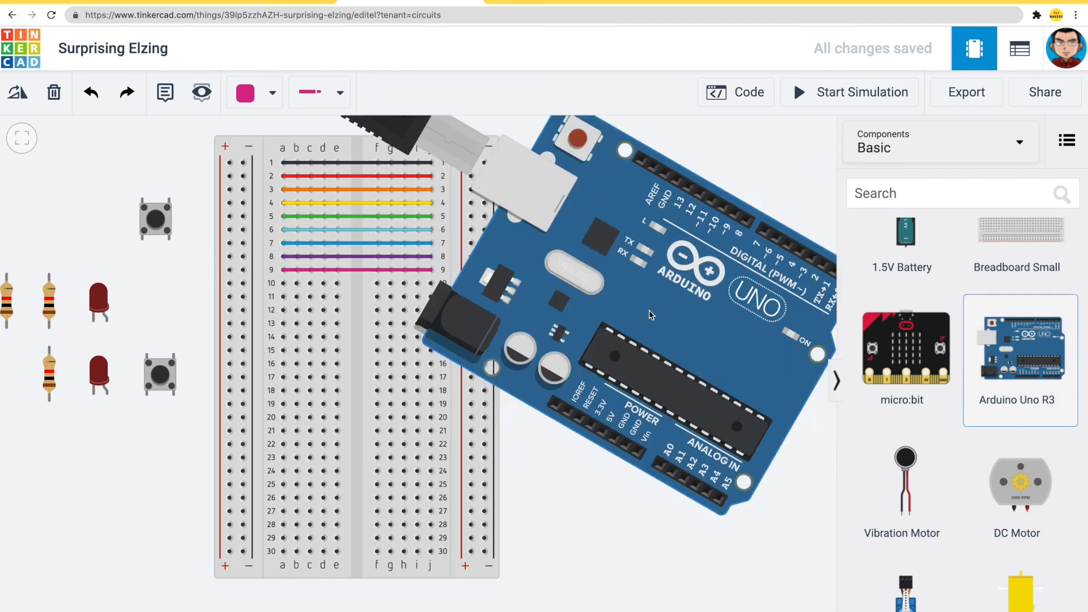
{"action": "key", "text": "r"}
{"action": "key", "text": "r"}
{"action": "left_click_drag", "start_coordinate": [651, 315], "coordinate": [689, 355]}
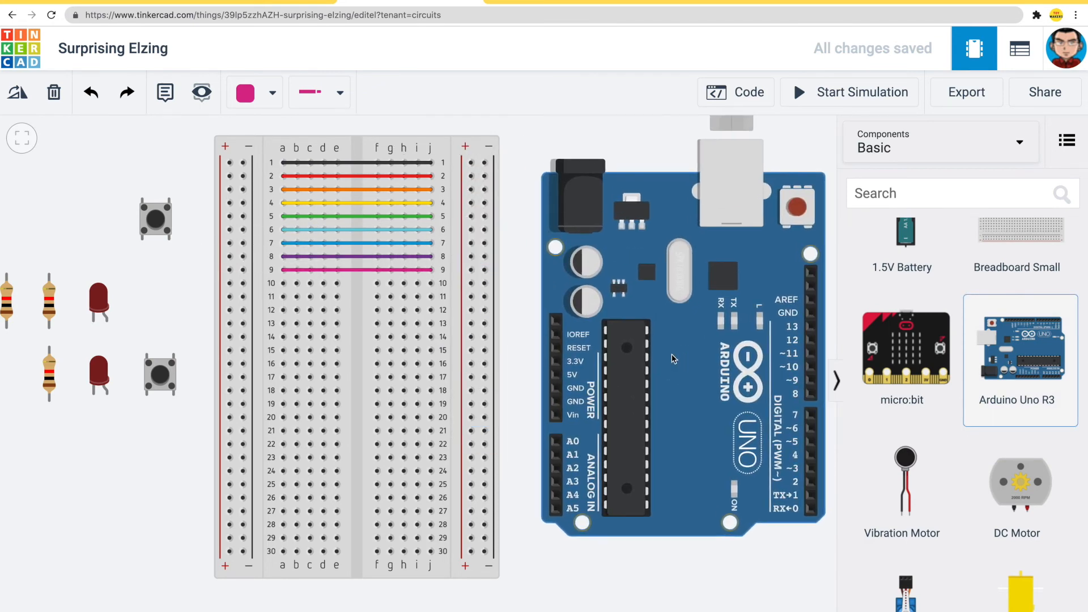
{"action": "left_click_drag", "start_coordinate": [503, 325], "coordinate": [343, 339]}
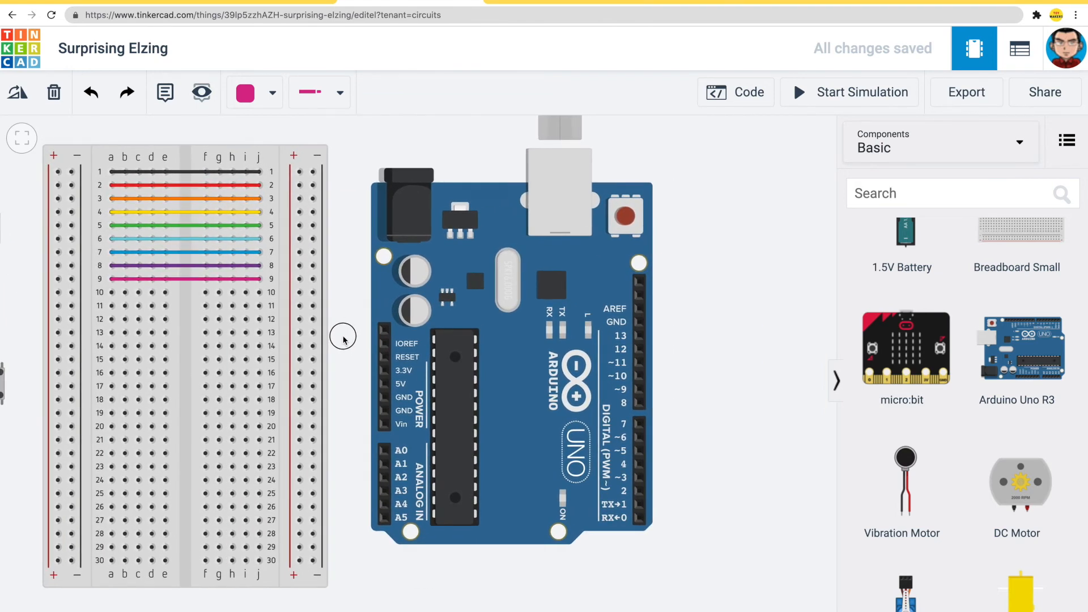
- Open the code editor for the Arduino Uno R3 and switch it to Blocks + Text mode
{"action": "left_click_drag", "start_coordinate": [718, 307], "coordinate": [759, 309]}
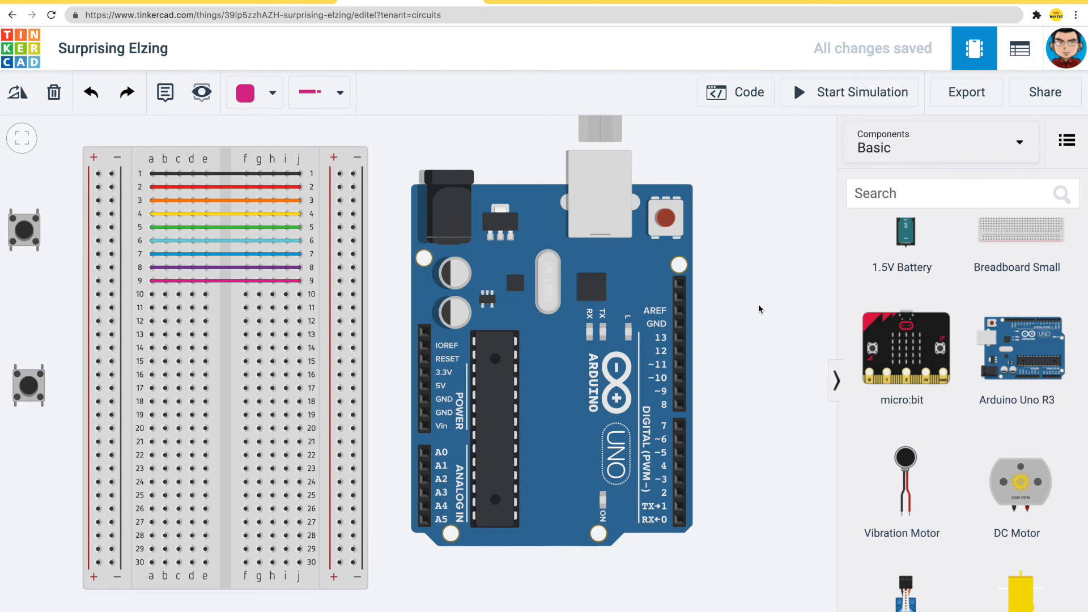
{"action": "left_click", "coordinate": [736, 92]}
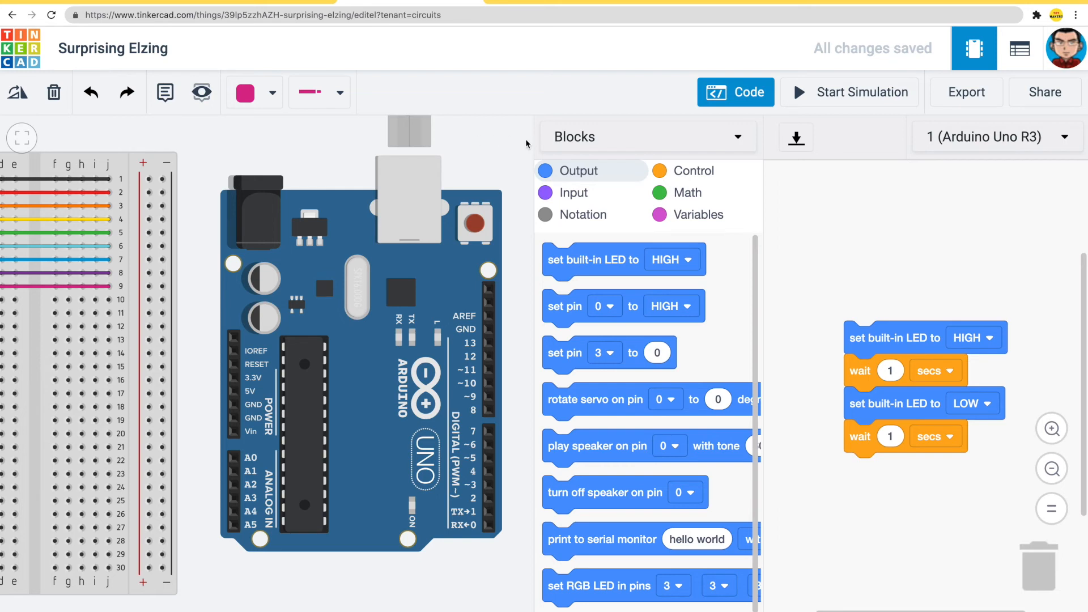
{"action": "left_click", "coordinate": [642, 141]}
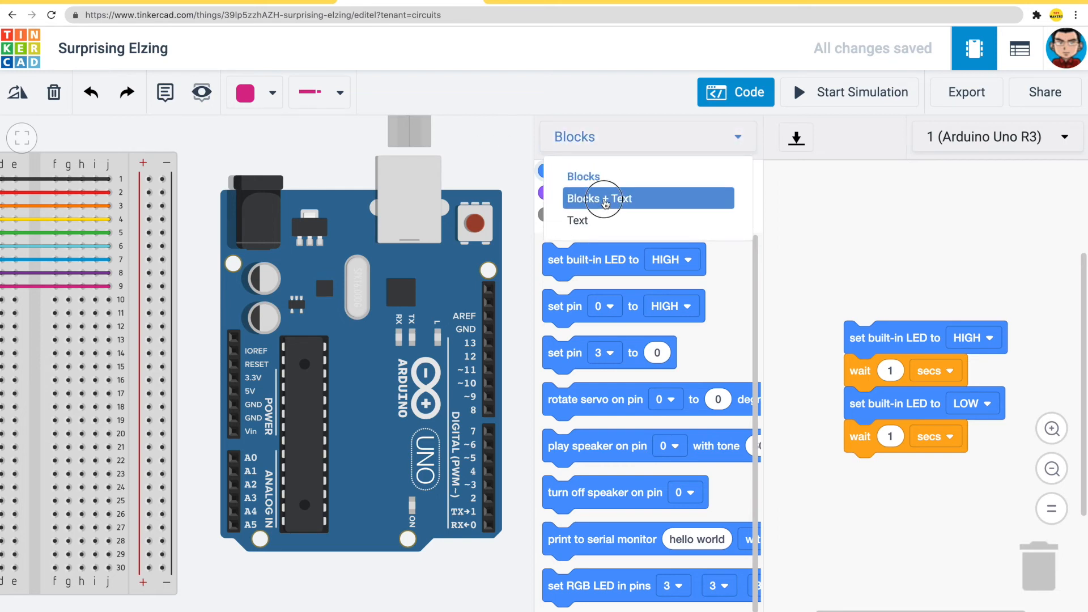
{"action": "left_click", "coordinate": [606, 201]}
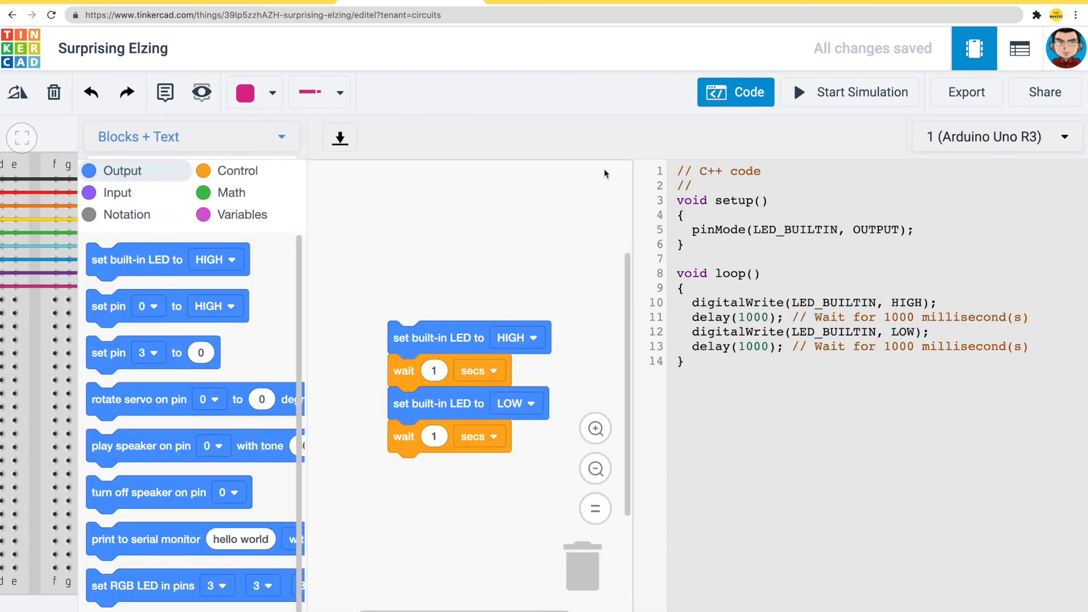
- Switch the code editor to Text mode, accept losing the blocks, and close the editor
{"action": "left_click", "coordinate": [235, 139]}
{"action": "left_click", "coordinate": [154, 219]}
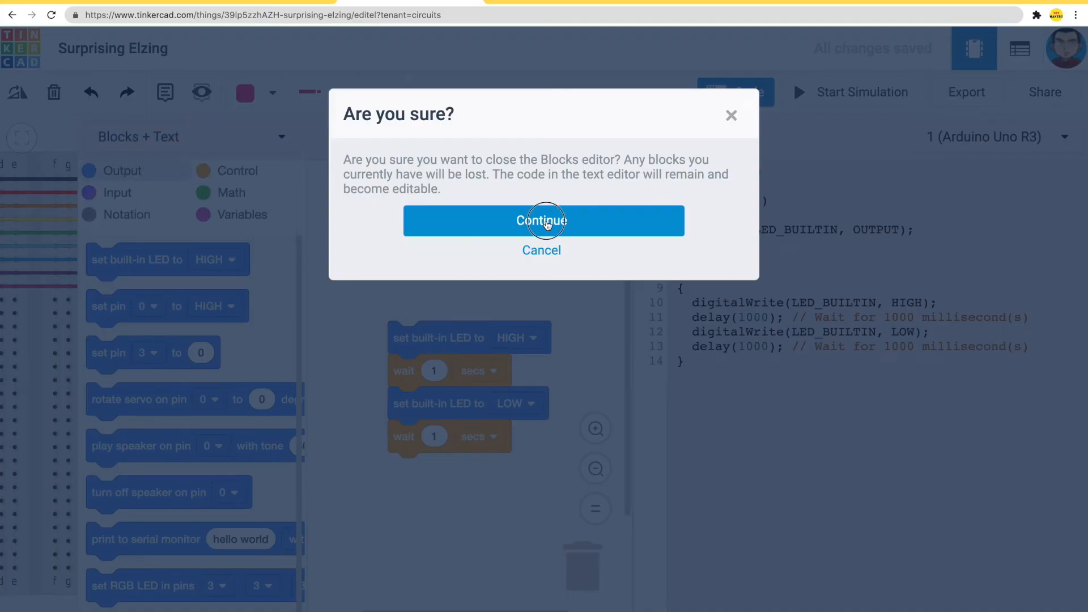
{"action": "left_click", "coordinate": [547, 225]}
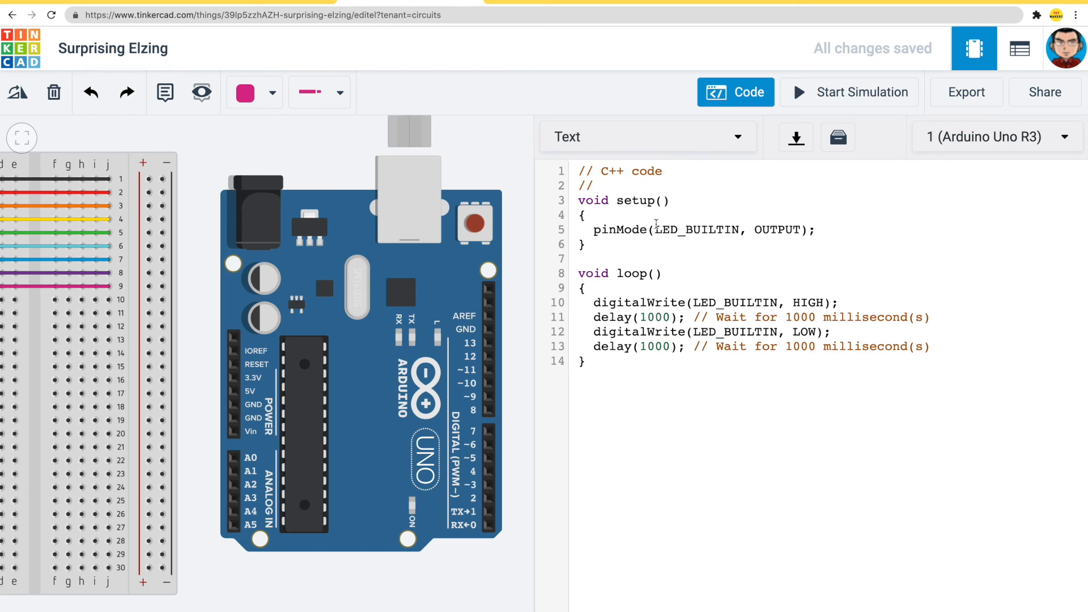
{"action": "key", "text": "c"}
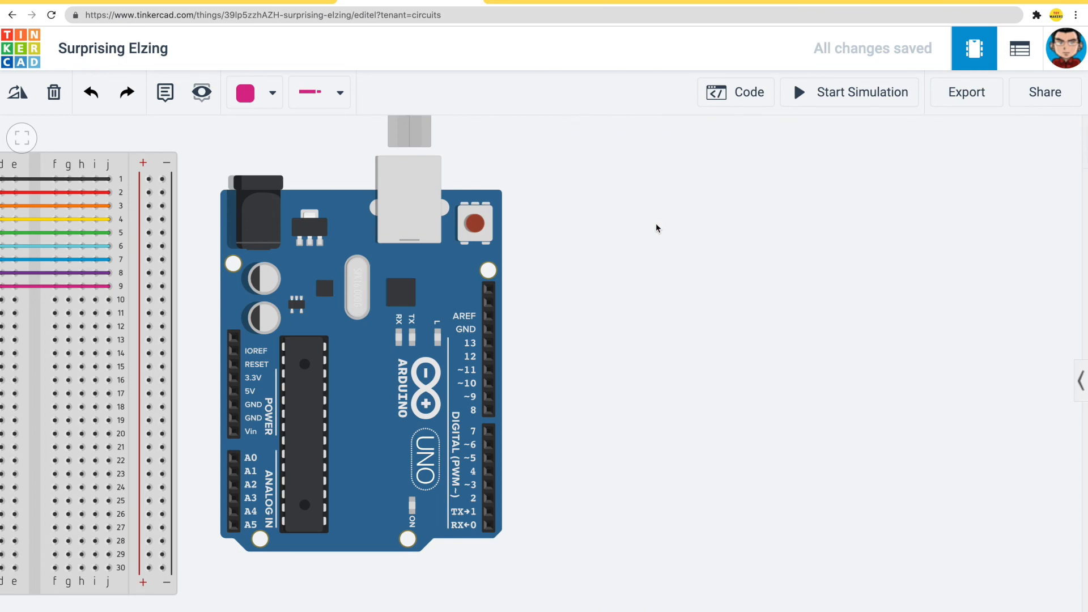
- Zoom the view to fit the upper pushbutton beside the breadboard, and return to fitting the whole circuit
{"action": "left_click_drag", "start_coordinate": [566, 195], "coordinate": [802, 207]}
{"action": "left_click_drag", "start_coordinate": [566, 148], "coordinate": [587, 140]}
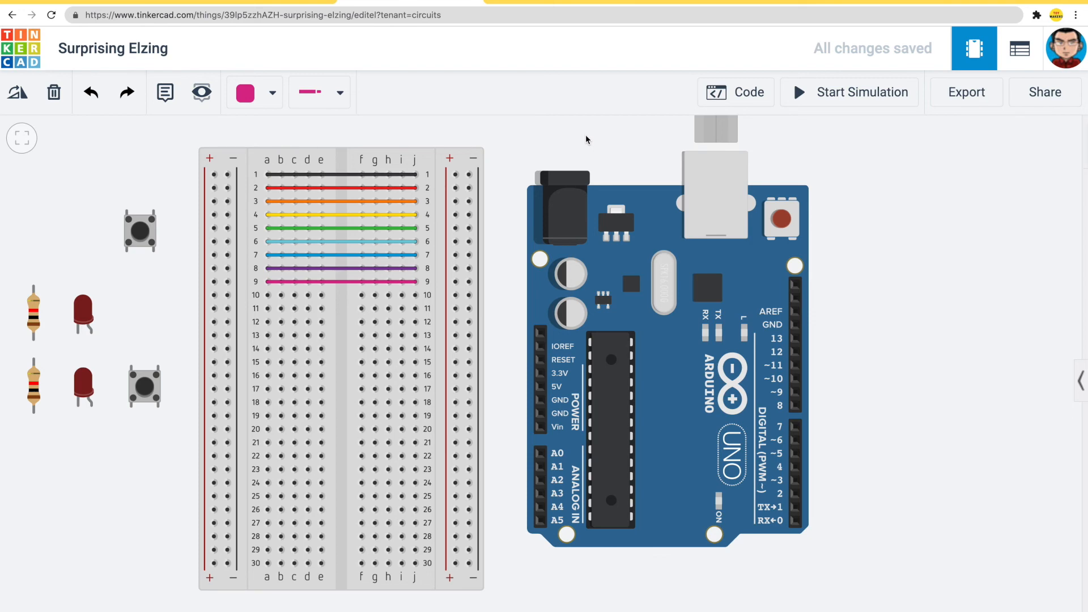
{"action": "left_click_drag", "start_coordinate": [525, 151], "coordinate": [563, 151]}
{"action": "left_click_drag", "start_coordinate": [190, 290], "coordinate": [291, 296]}
{"action": "left_click", "coordinate": [292, 234]}
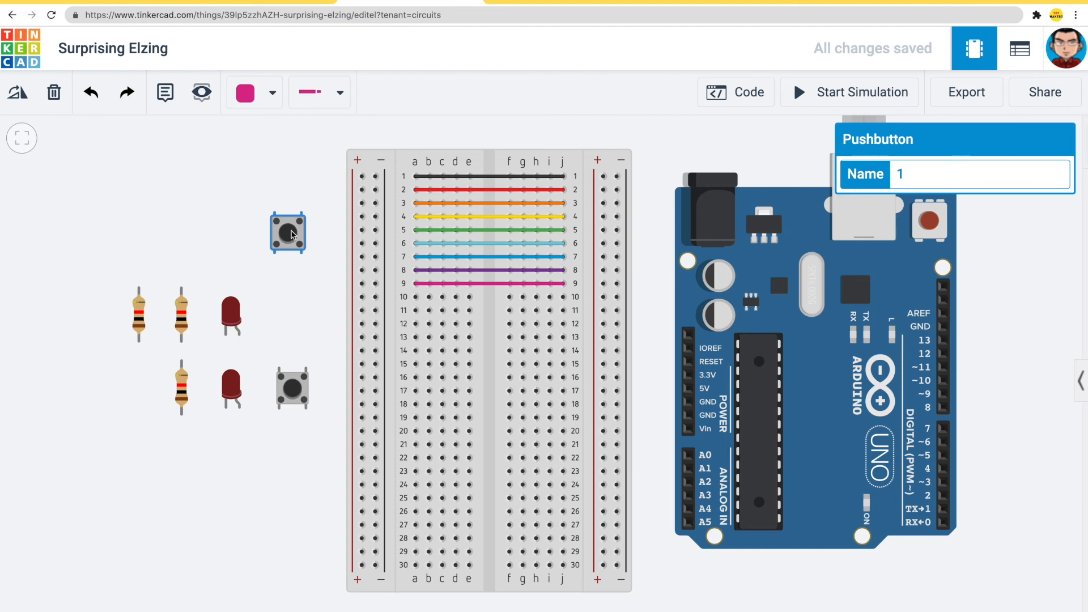
{"action": "key", "text": "f"}
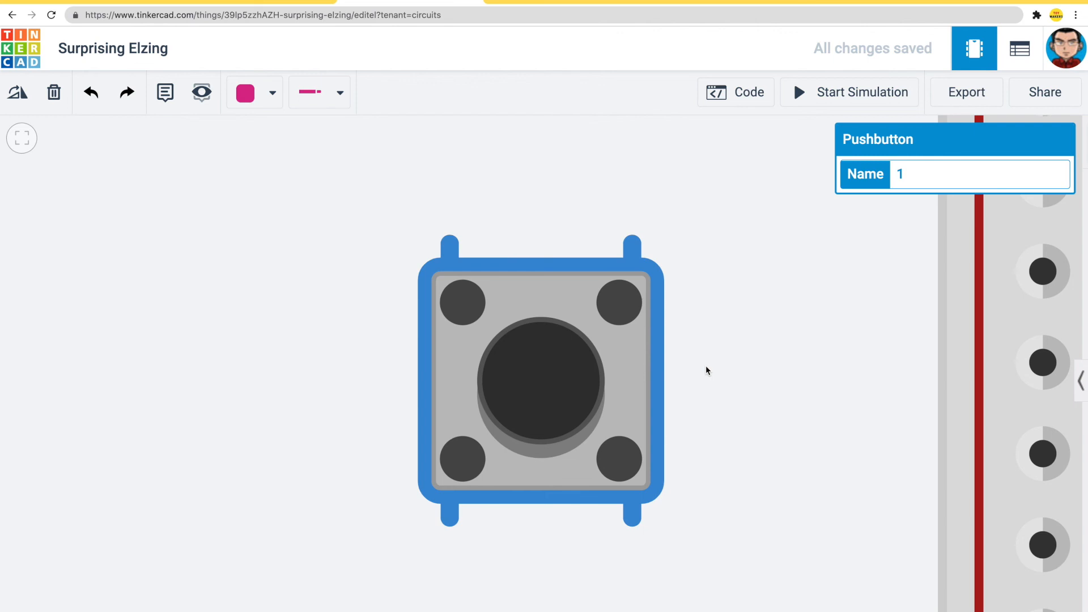
{"action": "key", "text": "f"}
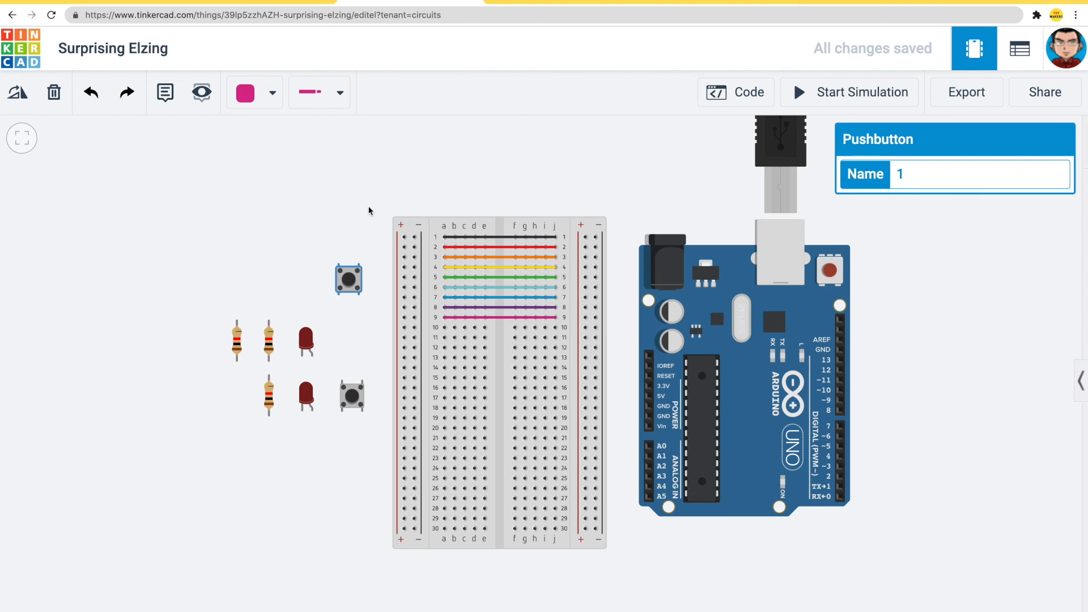
- Select the Arduino Uno R3 and pan the circuit around the workspace
{"action": "left_click_drag", "start_coordinate": [369, 210], "coordinate": [341, 206]}
{"action": "left_click", "coordinate": [688, 321]}
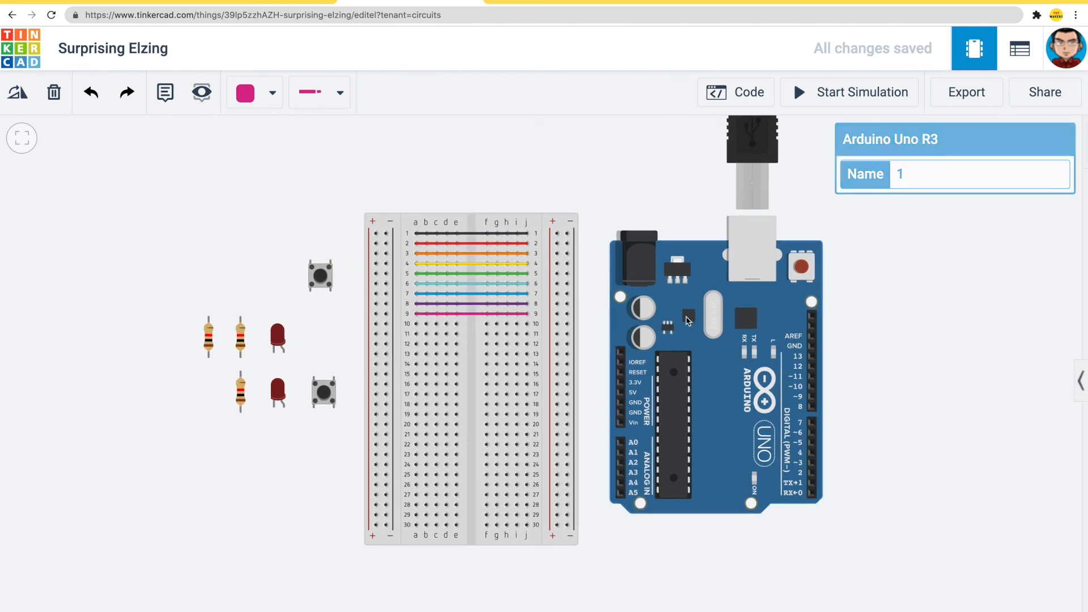
{"action": "left_click_drag", "start_coordinate": [934, 333], "coordinate": [777, 312]}
{"action": "left_click", "coordinate": [603, 308]}
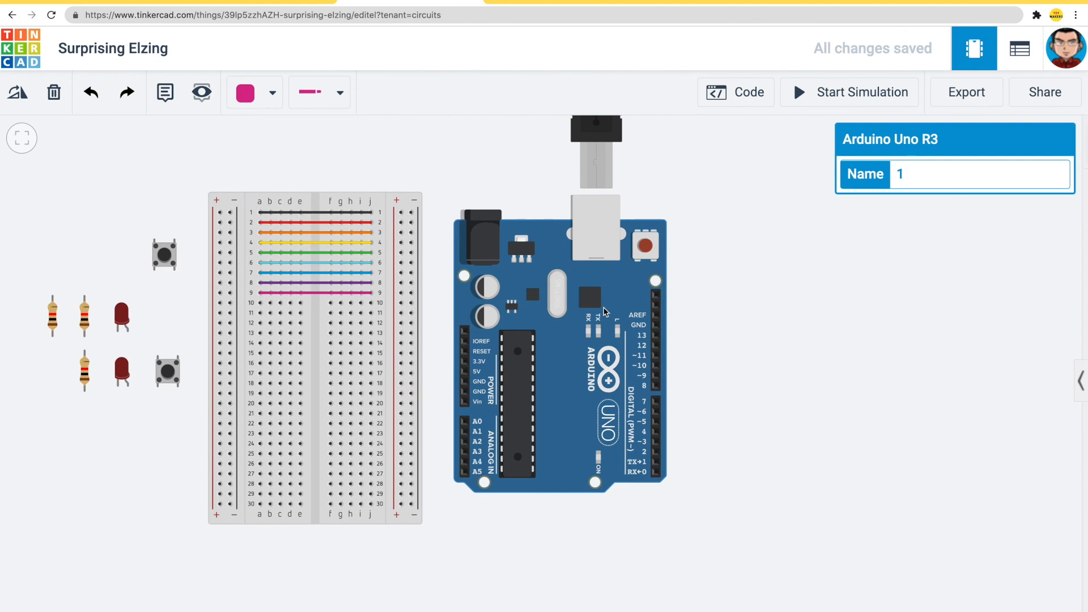
{"action": "left_click", "coordinate": [748, 307]}
{"action": "left_click", "coordinate": [594, 326]}
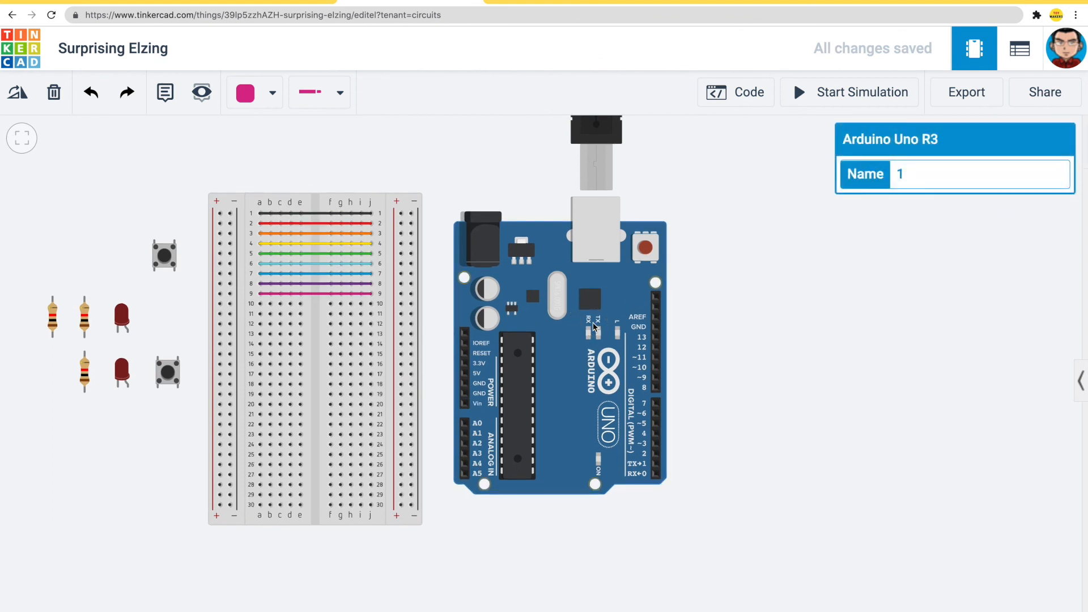
{"action": "scroll", "coordinate": [593, 327], "scroll_direction": "up", "scroll_amount": 1}
{"action": "scroll", "coordinate": [593, 328], "scroll_direction": "right", "scroll_amount": 1}
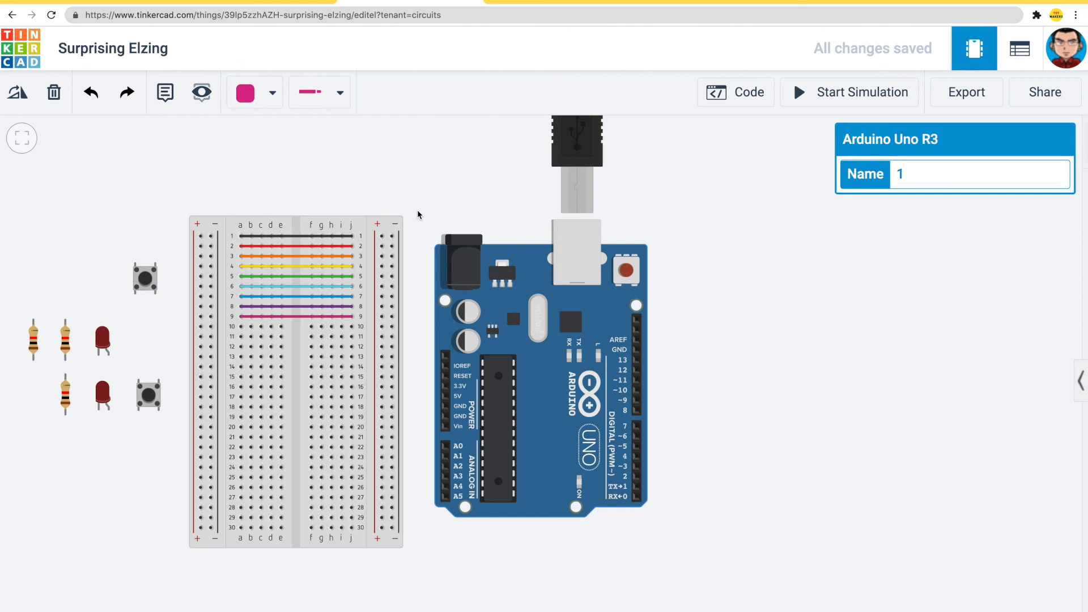
- Zoom the view to fit the upper-row resistor next to the LED, return to the whole circuit, and deselect the resistor
{"action": "left_click", "coordinate": [66, 347]}
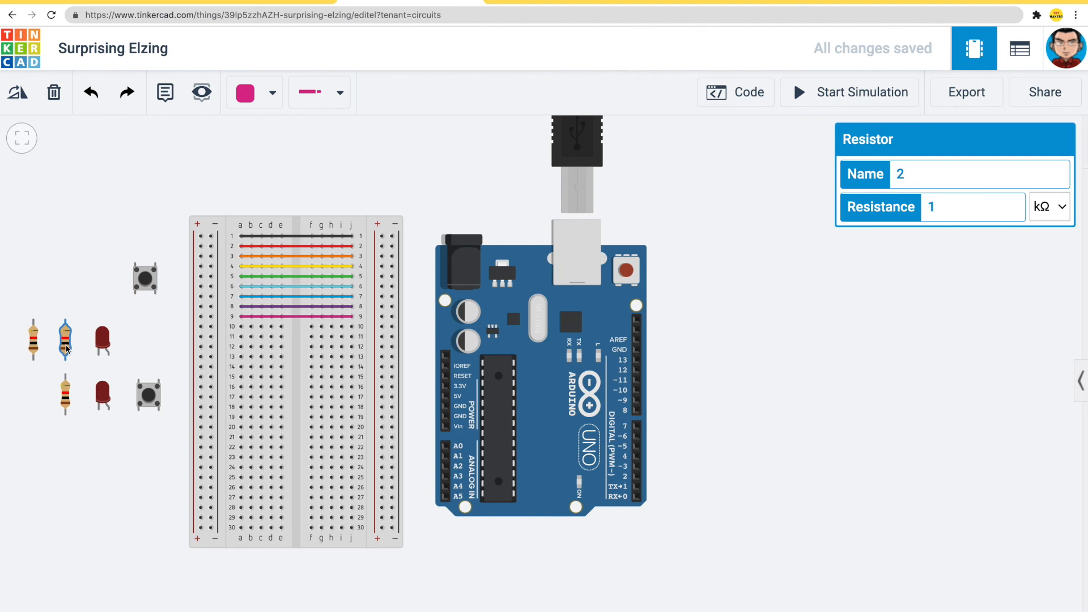
{"action": "key", "text": "f"}
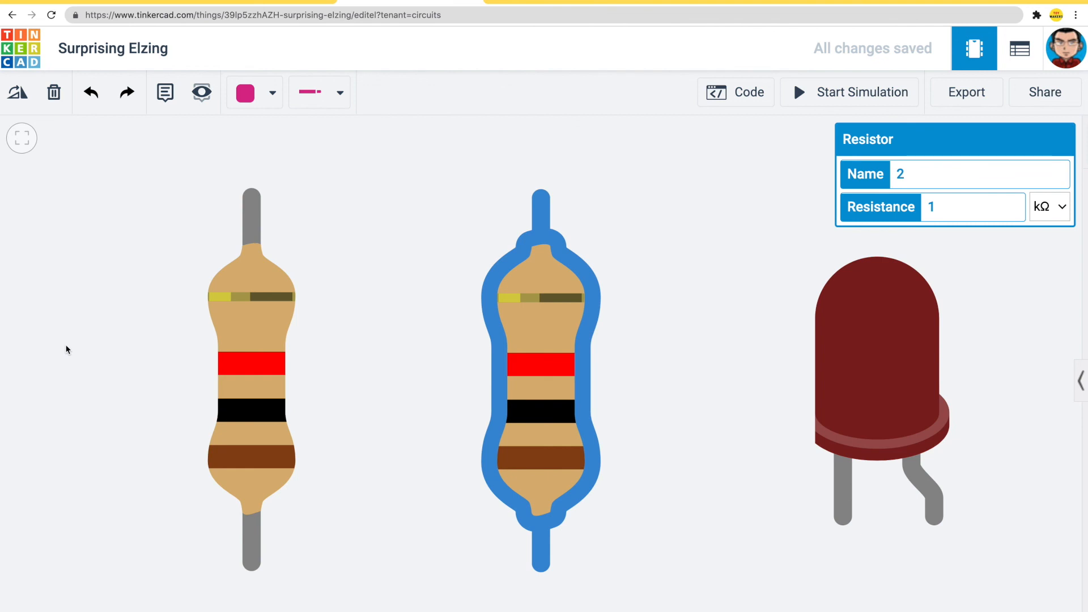
{"action": "key", "text": "f"}
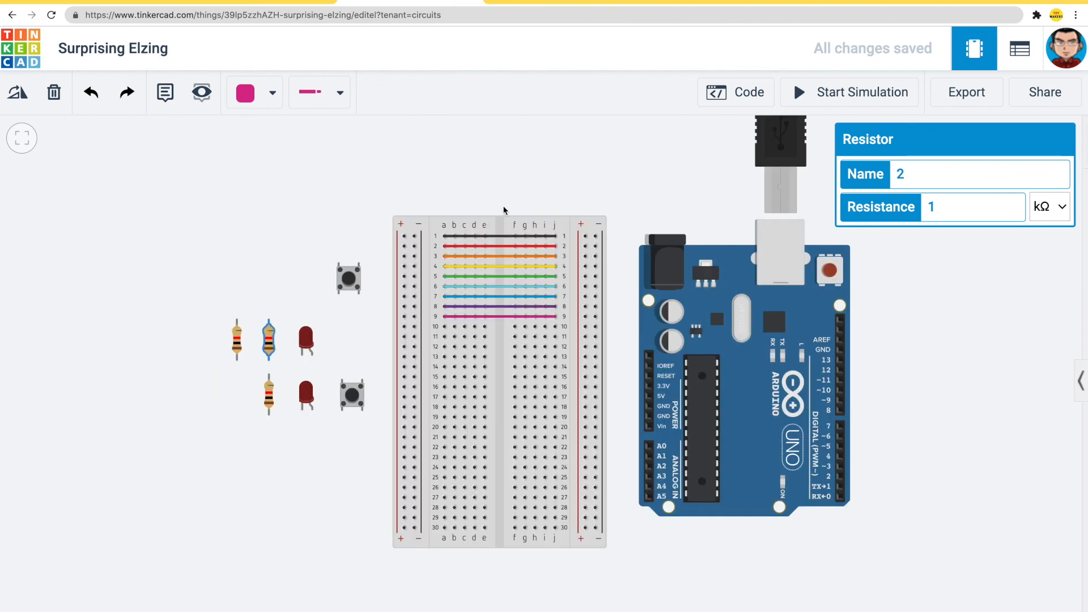
{"action": "left_click", "coordinate": [631, 163]}
{"action": "left_click_drag", "start_coordinate": [631, 163], "coordinate": [496, 177]}
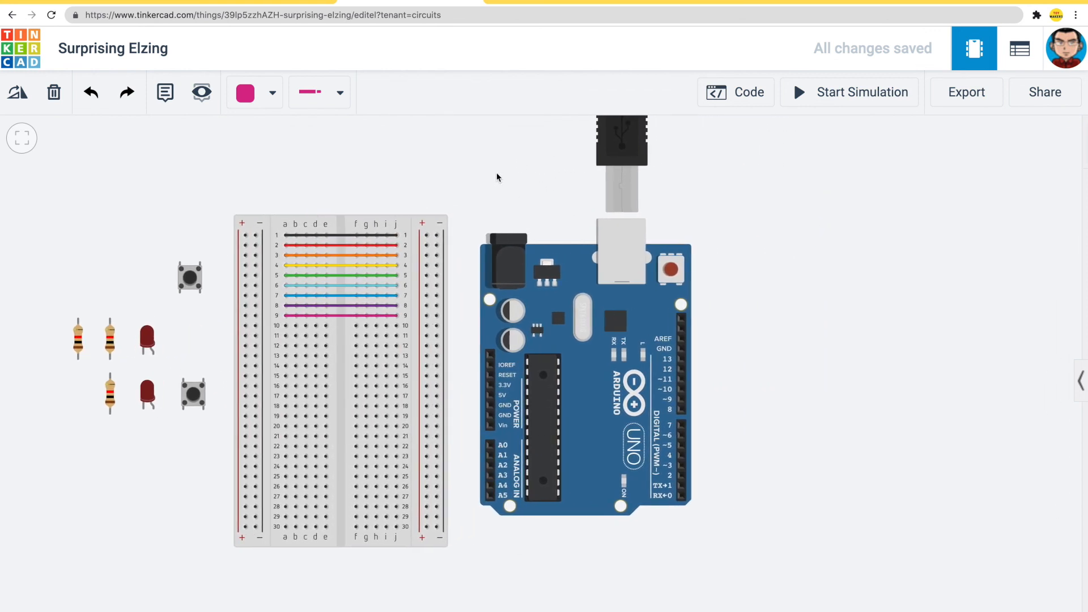